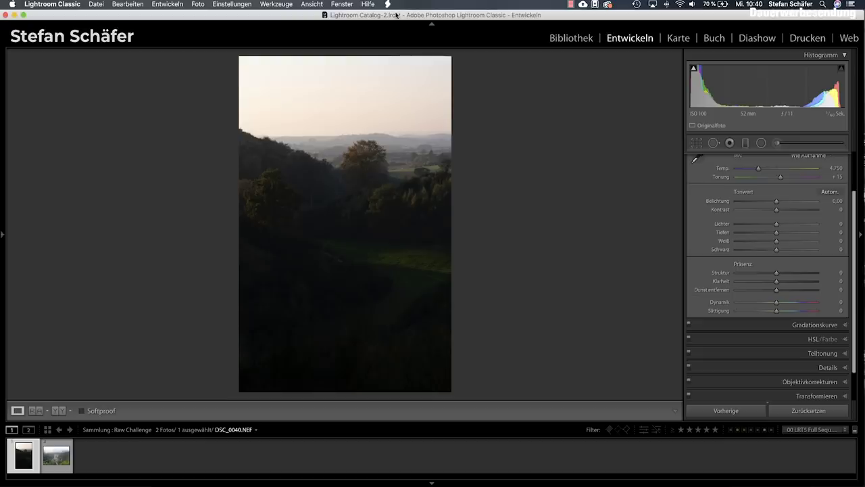
key("Right")
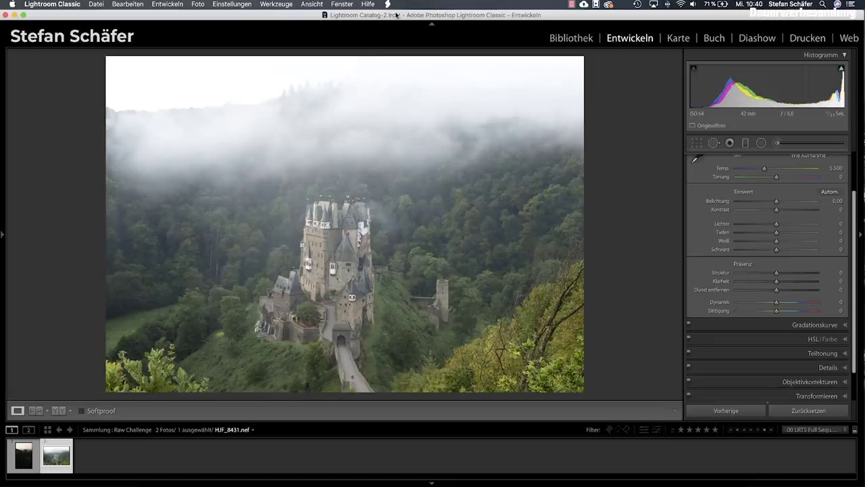
key("Left")
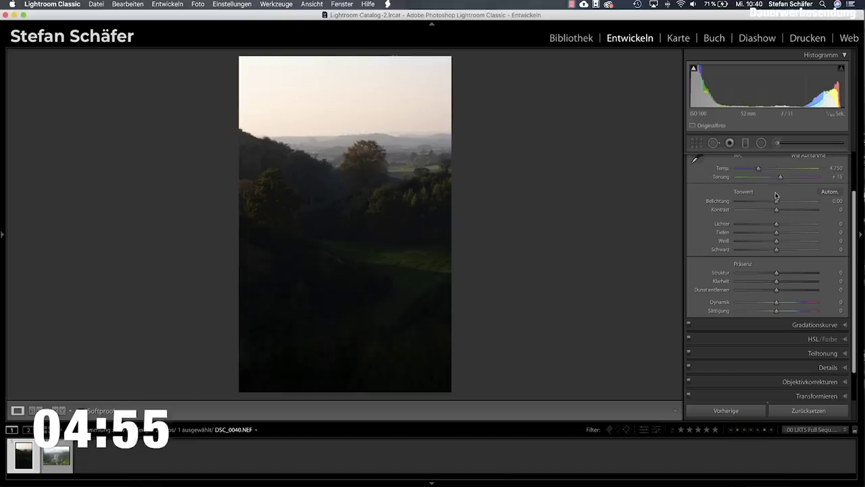
Set Temp 5775, Exposure +0.60, Highlights −35 and Contrast +20 on the hill landscape.
left_click_drag(757, 170, 766, 170)
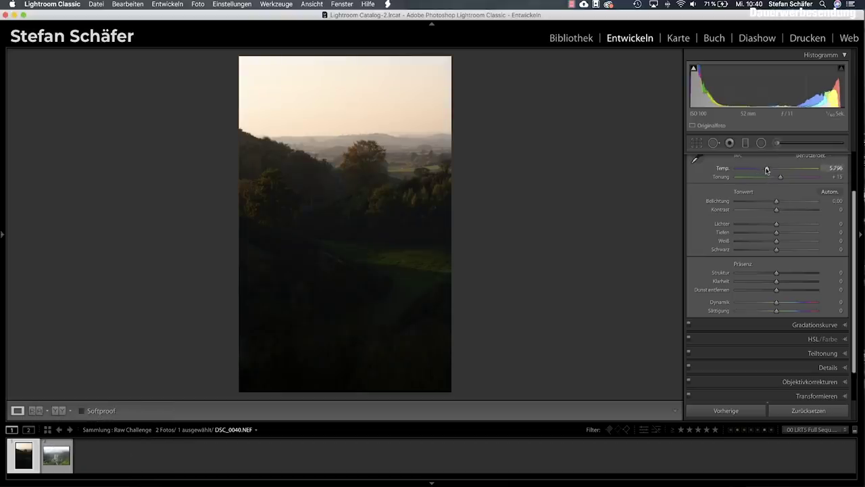
left_click_drag(776, 203, 780, 202)
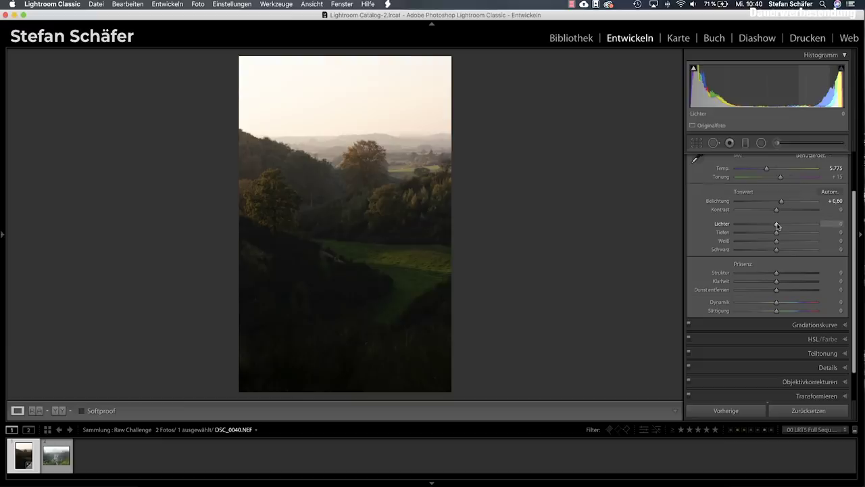
mouse_move(777, 225)
left_mouse_down()
mouse_move(761, 225)
mouse_move(796, 233)
left_mouse_up()
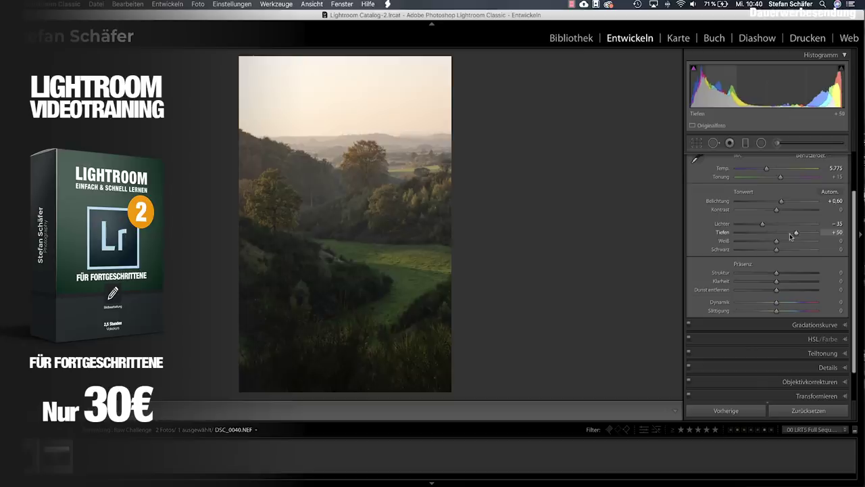
left_click_drag(776, 209, 785, 212)
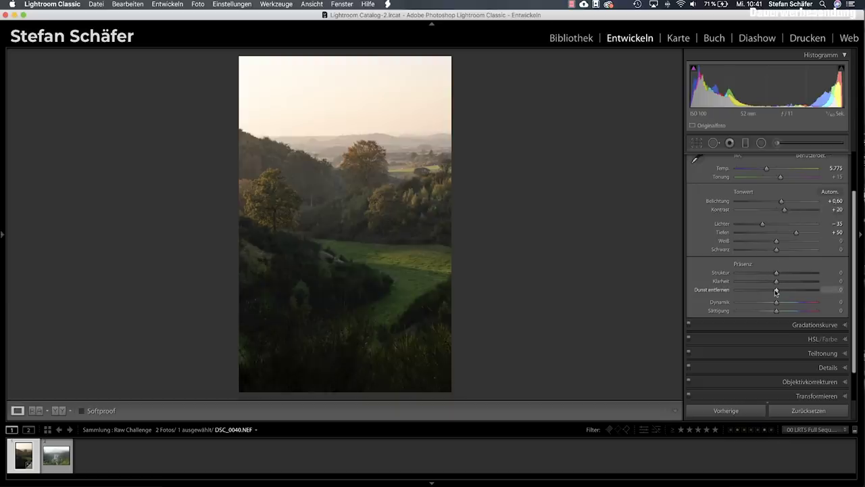
Set Dehaze +15, Clarity −20, Vibrance +20 and Saturation −10.
left_click_drag(776, 290, 782, 290)
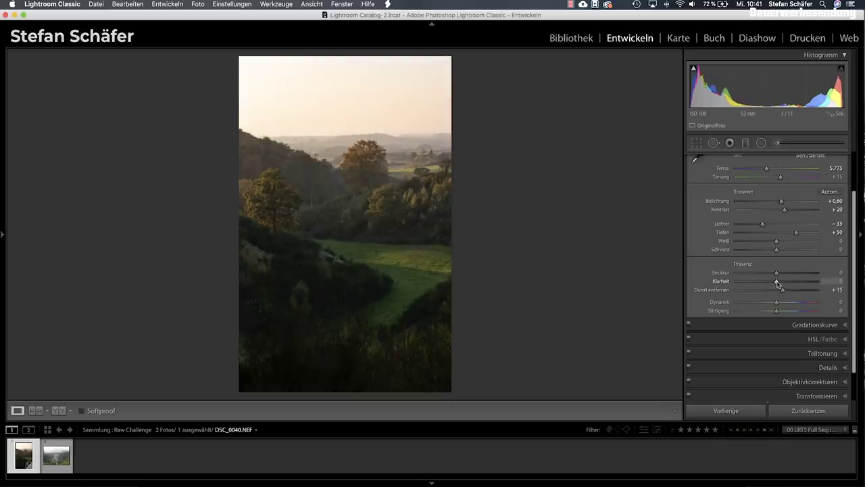
left_click_drag(776, 282, 769, 284)
left_click_drag(776, 303, 785, 303)
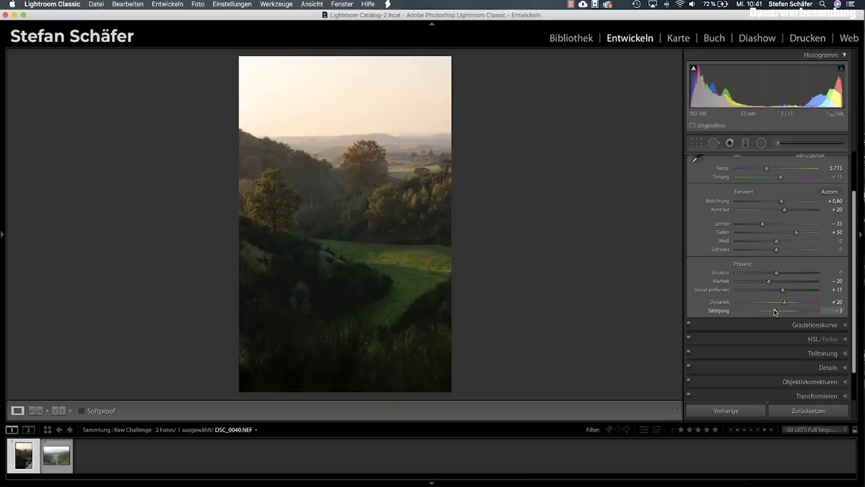
left_click_drag(775, 312, 773, 312)
Set HSL red hue +24, yellow hue −12 and orange saturation −5.
left_click(812, 340)
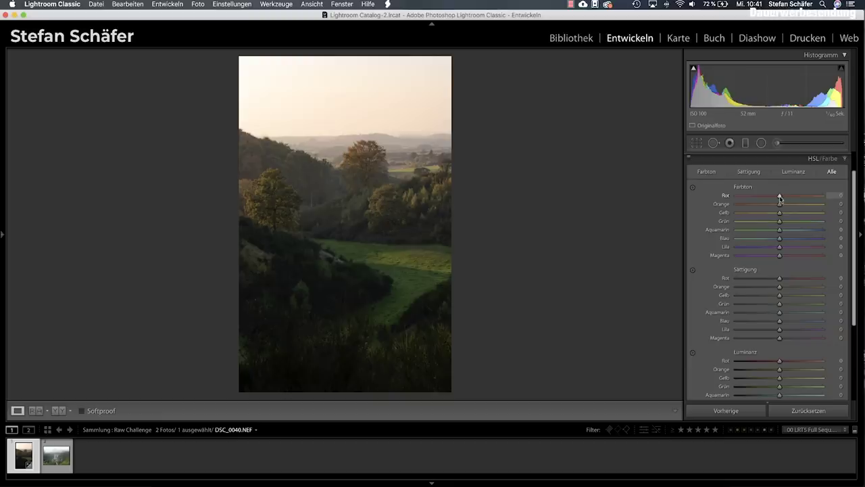
left_click_drag(784, 197, 789, 198)
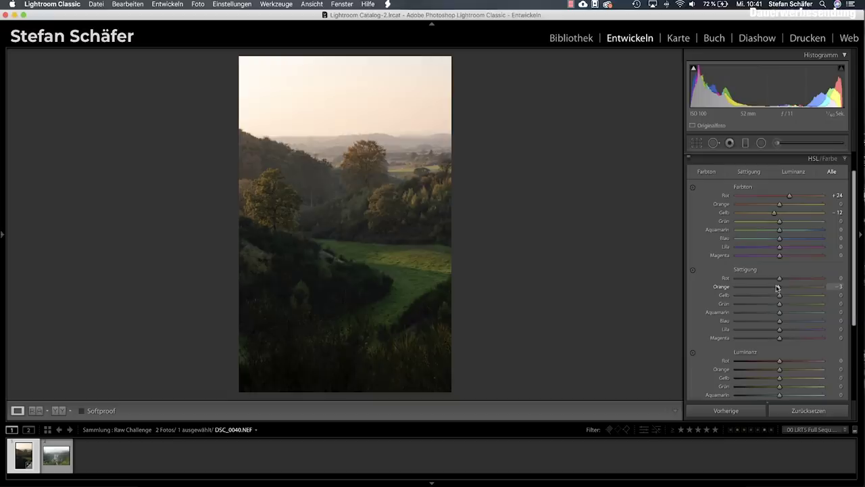
left_click_drag(777, 288, 776, 288)
scroll(775, 236, "down", 3)
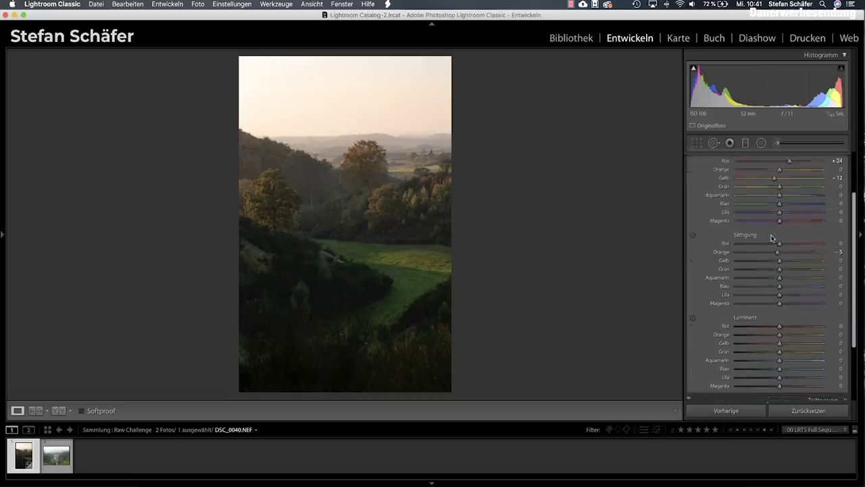
scroll(773, 237, "down", 4)
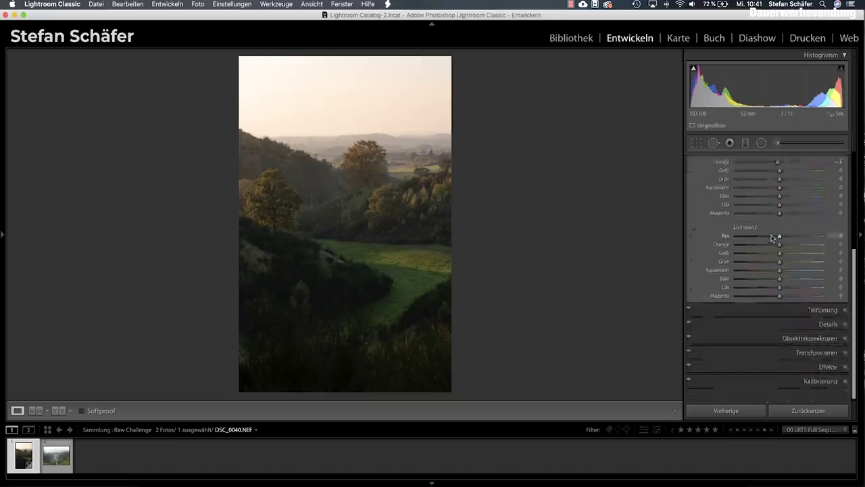
Tint the split-toning highlights with hue 31 and saturation 25.
left_click(822, 318)
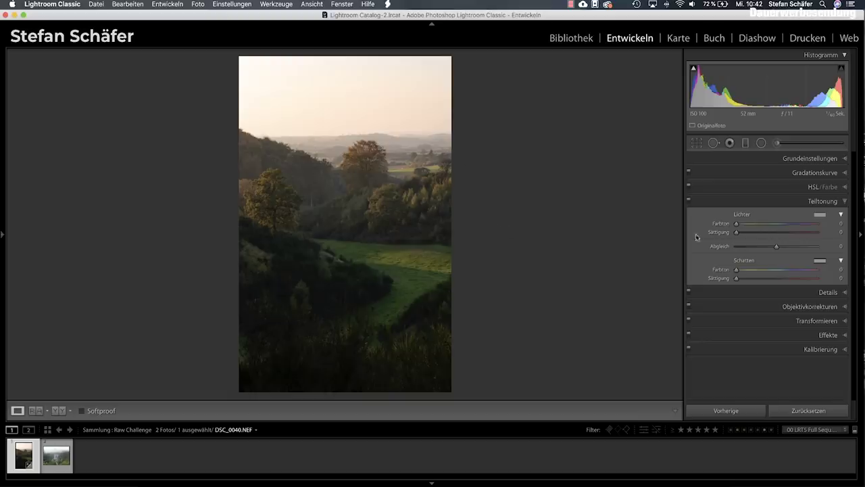
left_click_drag(738, 226, 744, 225)
left_click_drag(736, 232, 756, 235)
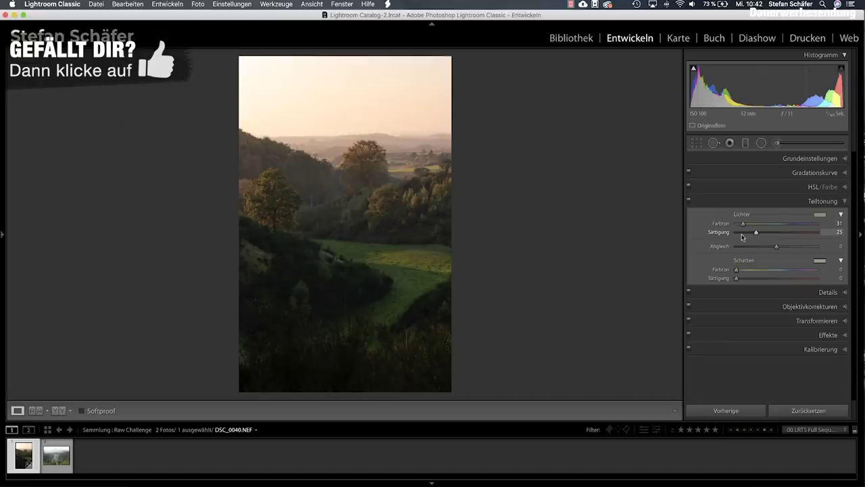
Shift the Calibration green primary hue to −52.
left_click(820, 349)
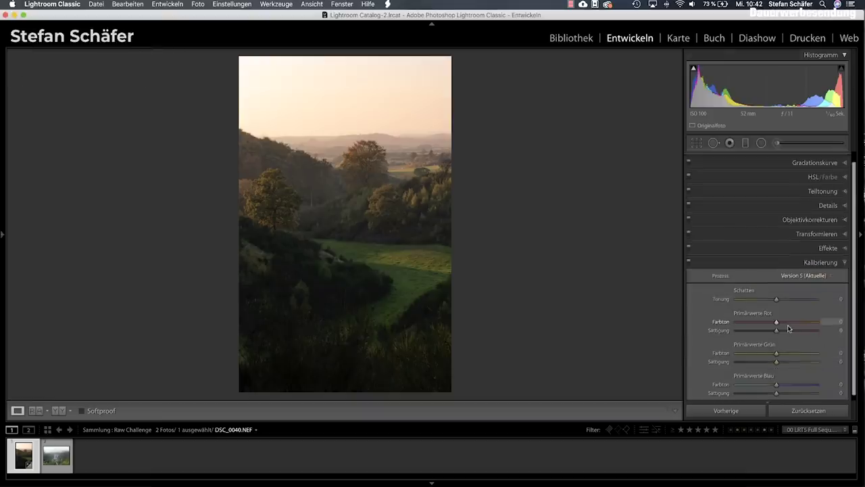
left_click_drag(776, 354, 755, 355)
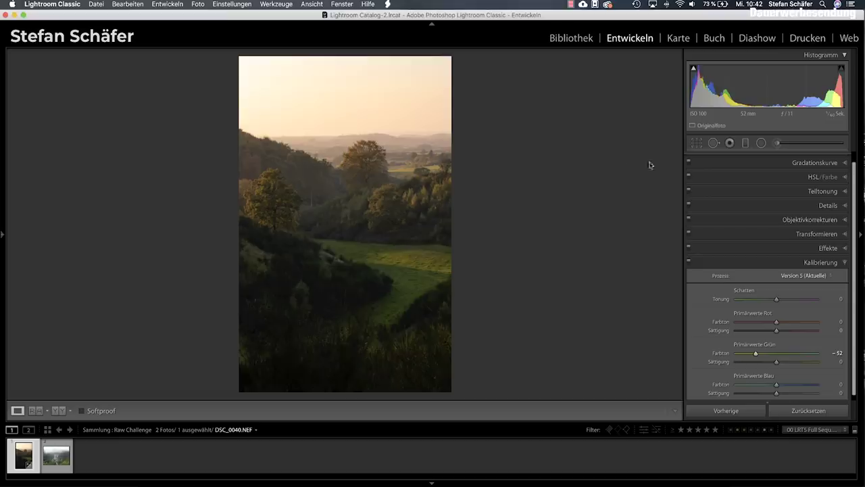
left_click(745, 144)
Add a sky graduated filter at −1.04 exposure, limited by a ~48/100 luminance range mask.
mouse_move(787, 184)
left_mouse_down()
mouse_move(778, 186)
mouse_move(773, 208)
left_mouse_up()
left_click_drag(324, 110, 325, 165)
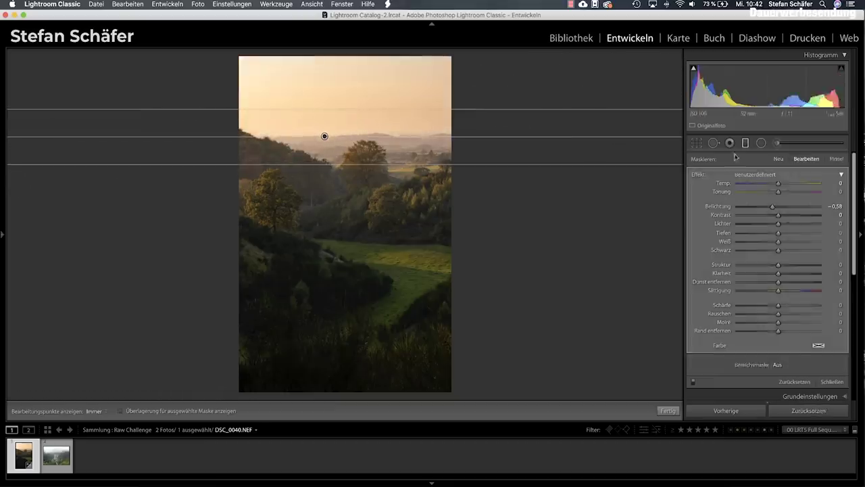
left_click_drag(773, 207, 767, 207)
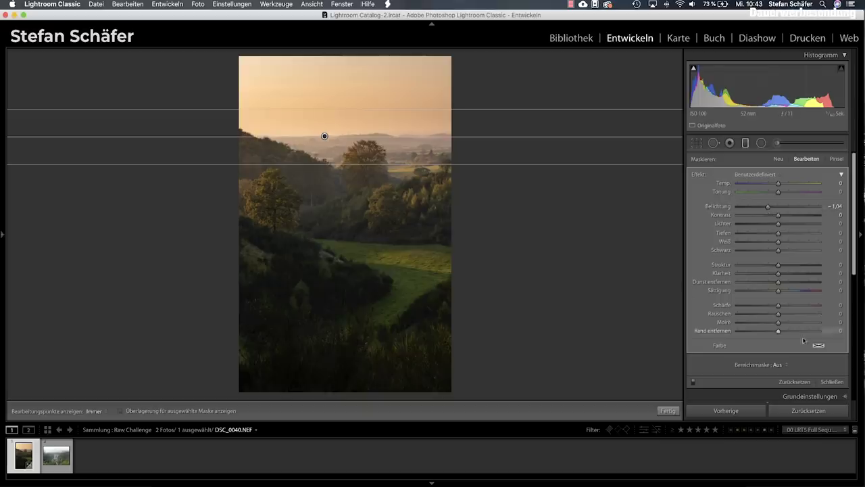
left_click(776, 366)
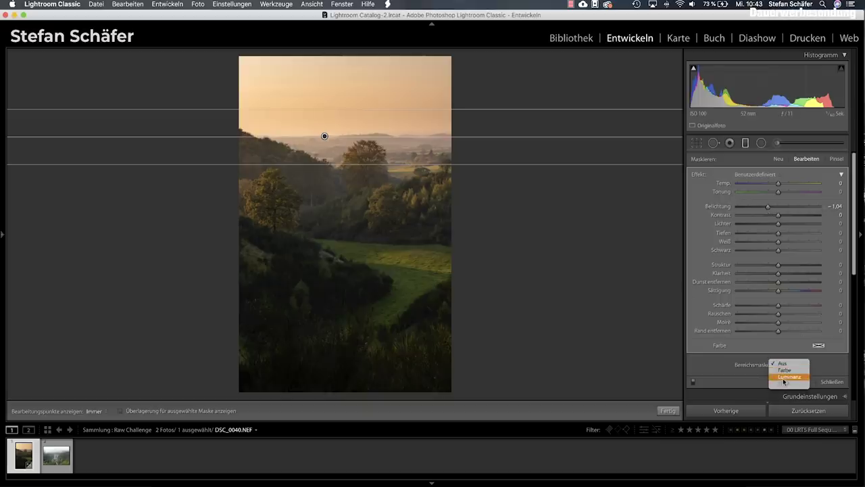
left_click(784, 382)
left_click(729, 381)
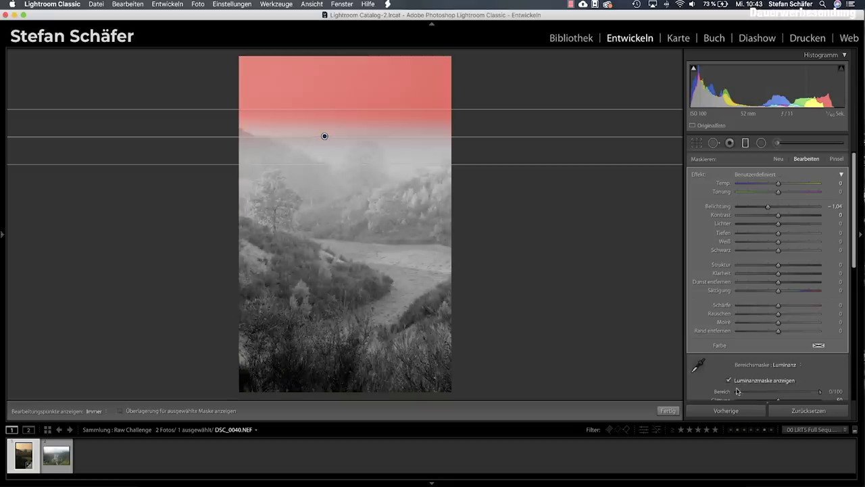
left_click_drag(737, 391, 777, 393)
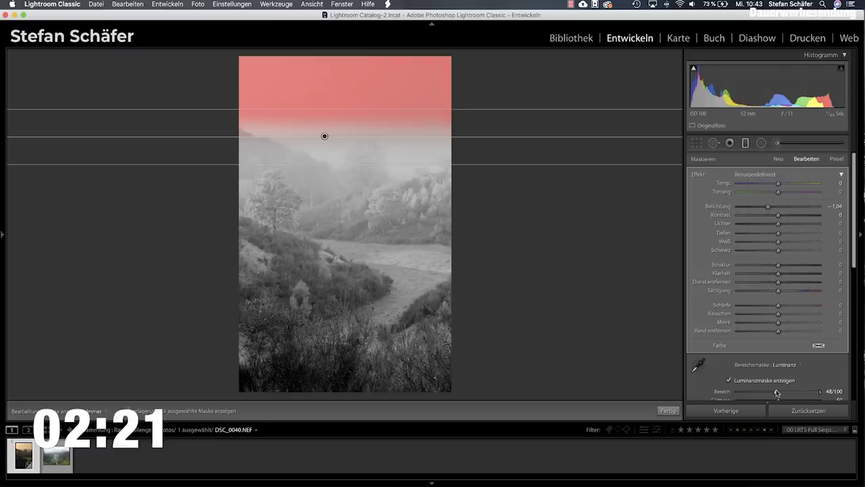
left_click(667, 410)
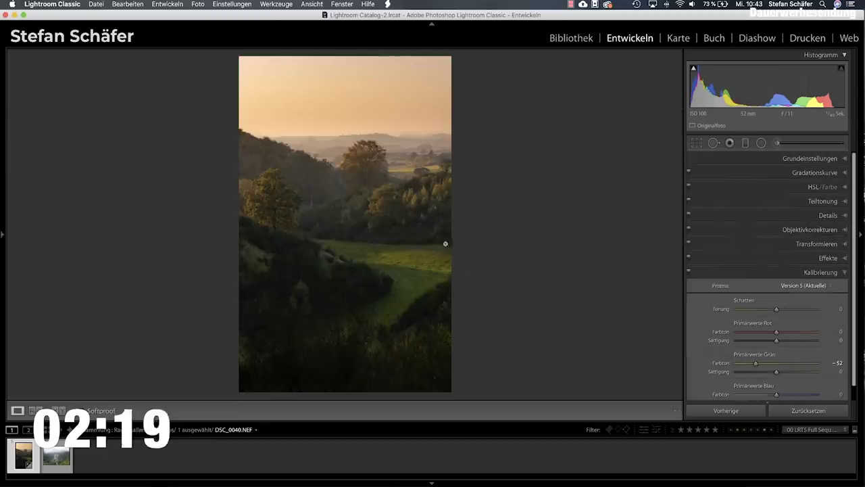
Add a foreground graduated filter at +0.79 exposure with its luminance range narrowed to 11/100.
left_click(744, 143)
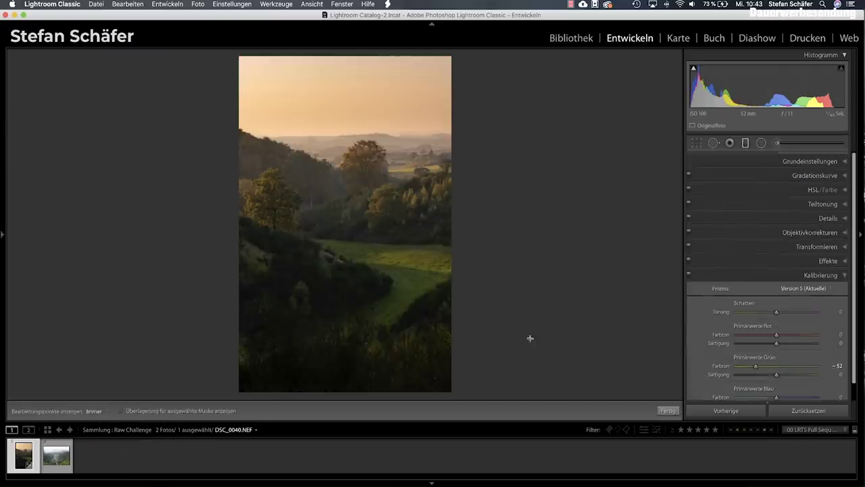
left_click_drag(385, 386, 388, 241)
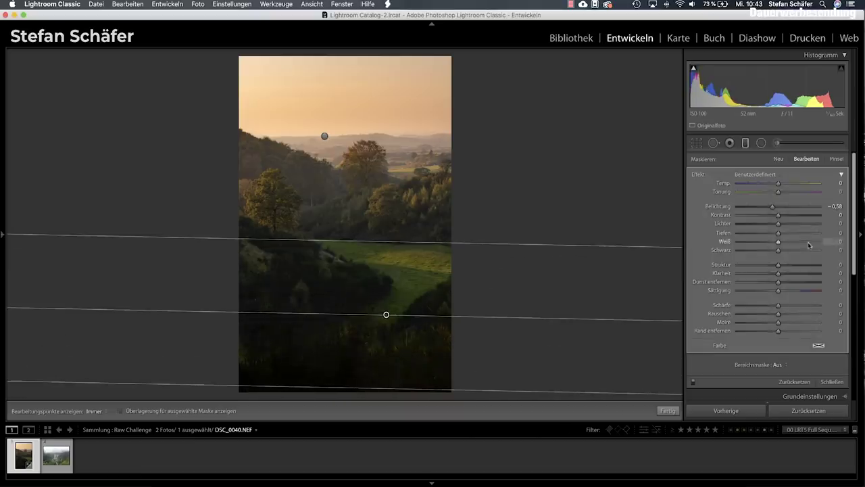
left_click_drag(773, 206, 787, 207)
left_click(780, 365)
left_click(782, 379)
left_click(747, 382)
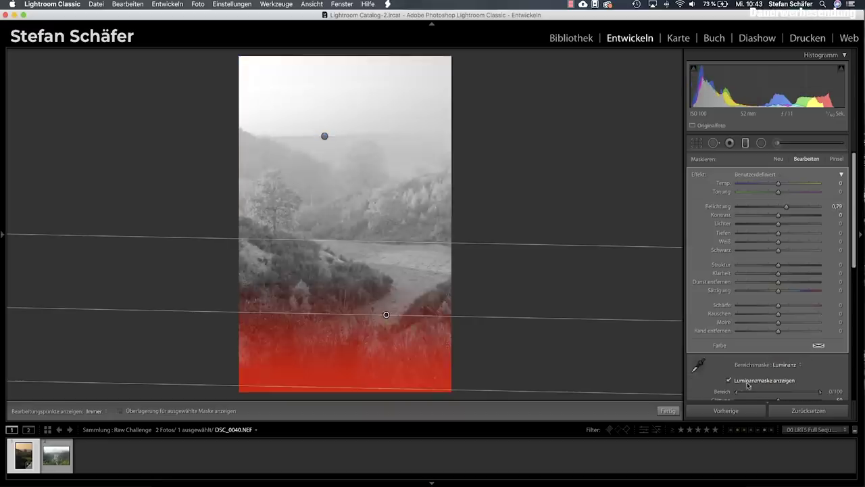
left_click_drag(737, 392, 746, 392)
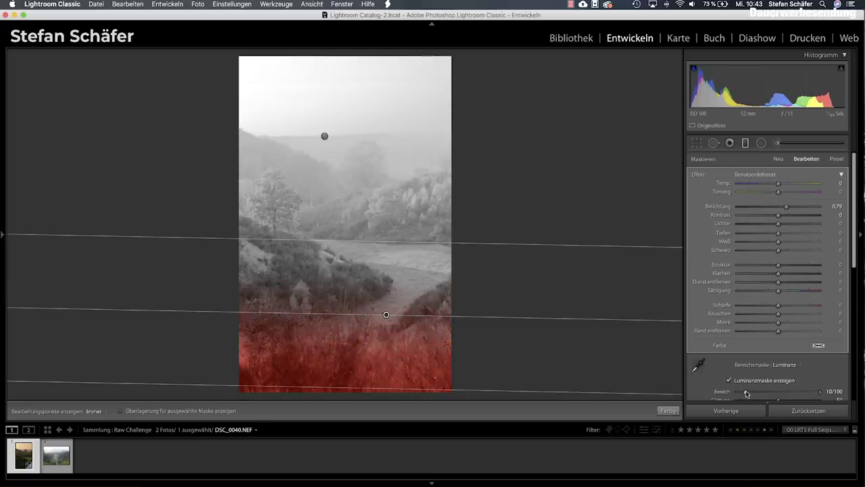
left_click(668, 410)
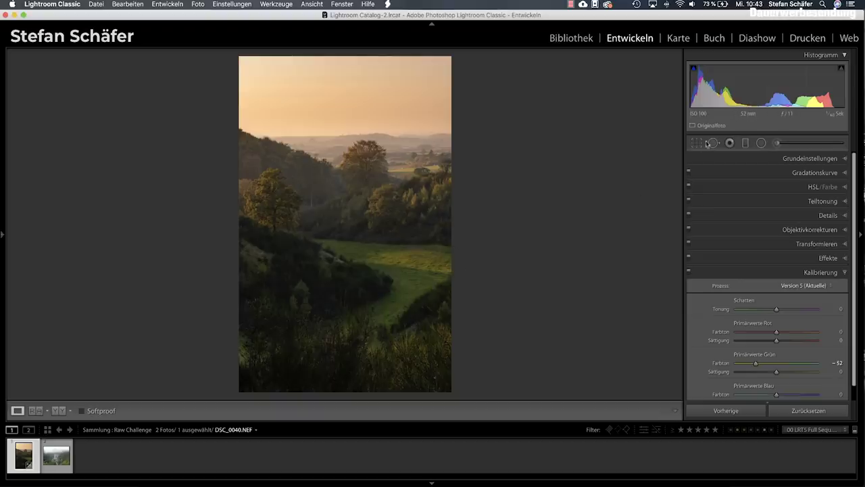
Brush a warm (+40 temperature) exposure lift over the meadow and foreground, settling at +0.25 exposure.
left_click(776, 143)
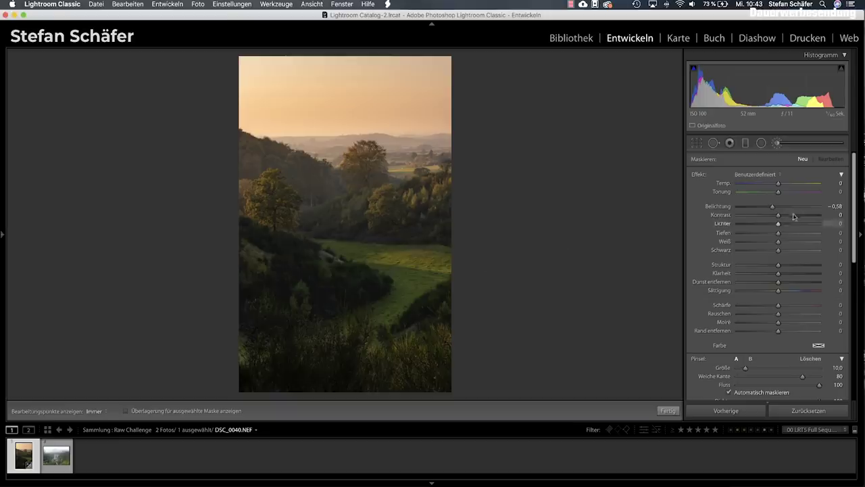
mouse_move(772, 206)
left_mouse_down()
mouse_move(784, 208)
mouse_move(794, 183)
left_mouse_up()
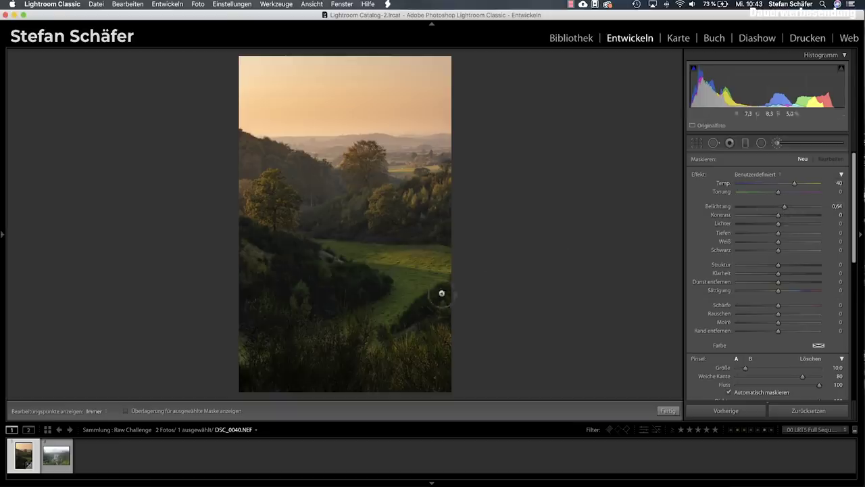
key("h")
mouse_move(315, 242)
left_mouse_down()
mouse_move(395, 252)
mouse_move(326, 336)
left_mouse_up()
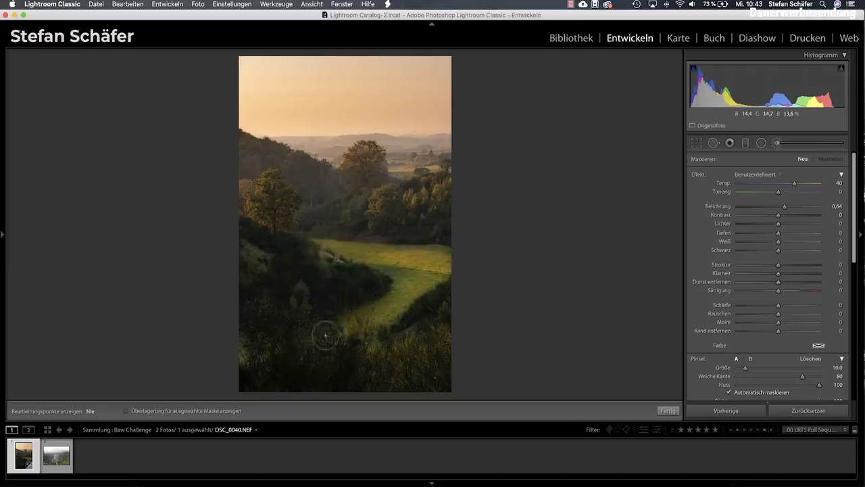
left_click_drag(325, 336, 336, 333)
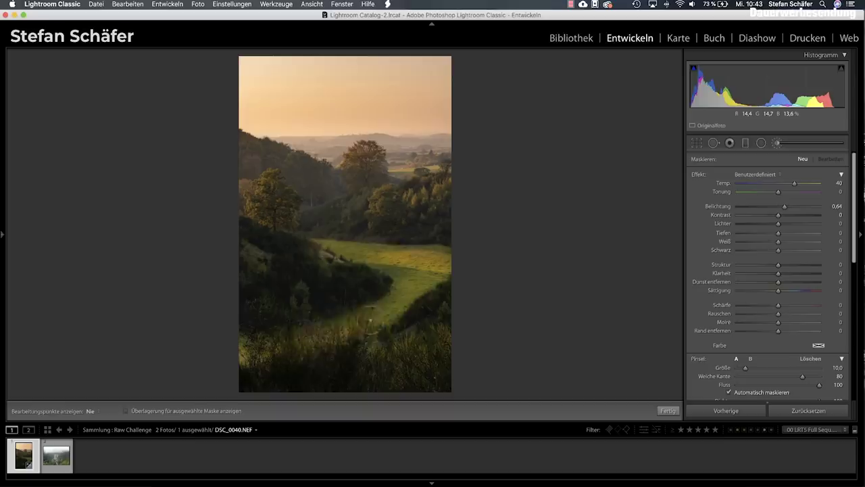
left_click_drag(402, 278, 358, 240)
key("h")
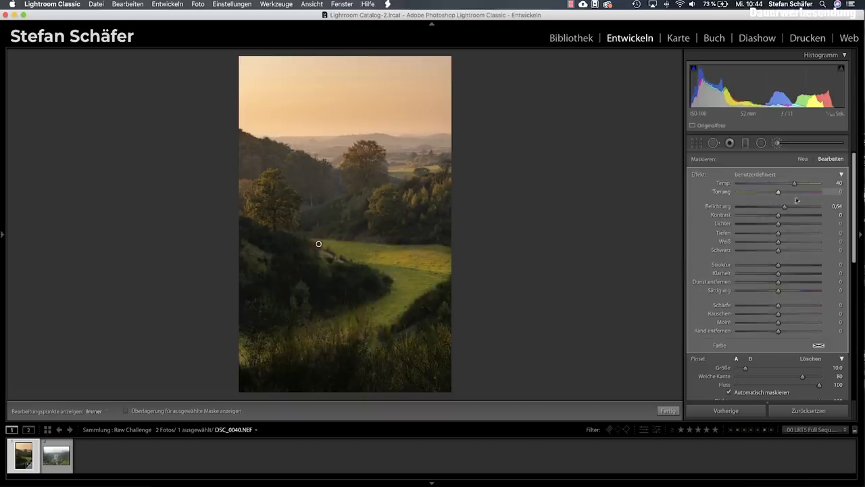
left_click_drag(784, 206, 781, 209)
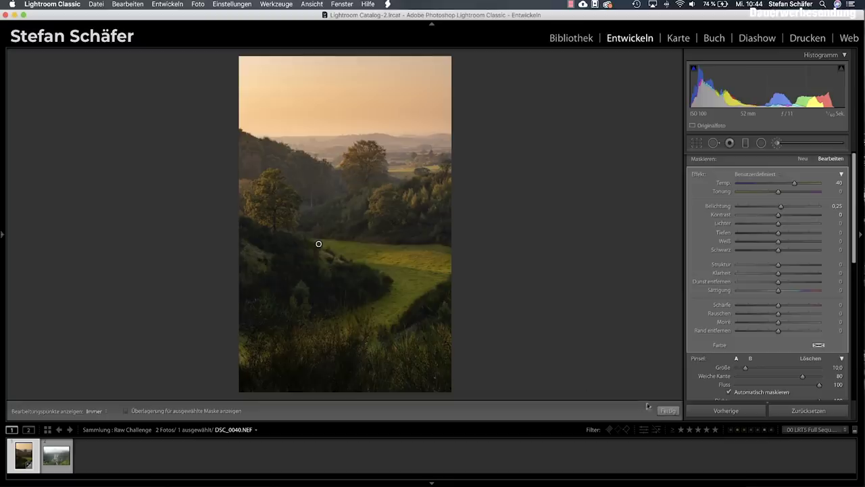
left_click(668, 410)
left_click(761, 144)
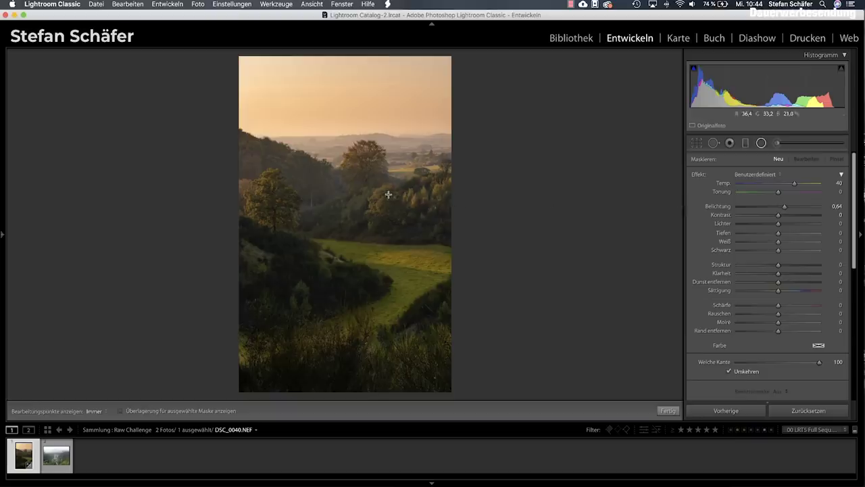
Draw warm radial spotlights over the valley trees, lowering the central background tree's exposure to +0.33.
mouse_move(380, 194)
left_mouse_down()
mouse_move(399, 210)
mouse_move(389, 203)
left_mouse_up()
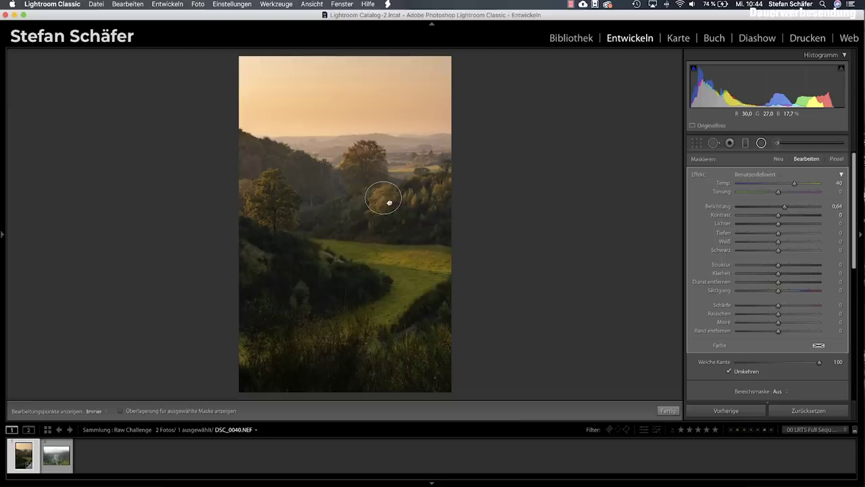
right_click(395, 191)
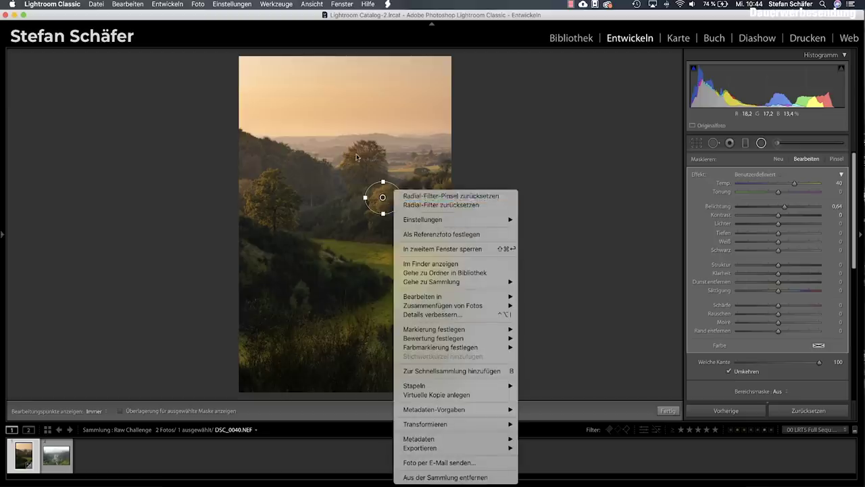
left_click(408, 206)
left_click_drag(423, 187, 456, 191)
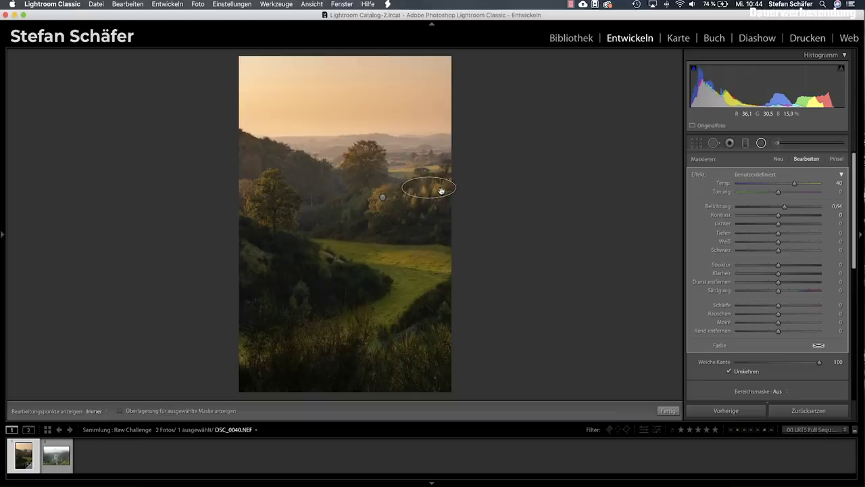
mouse_move(254, 188)
left_mouse_down()
mouse_move(270, 215)
mouse_move(267, 205)
left_mouse_up()
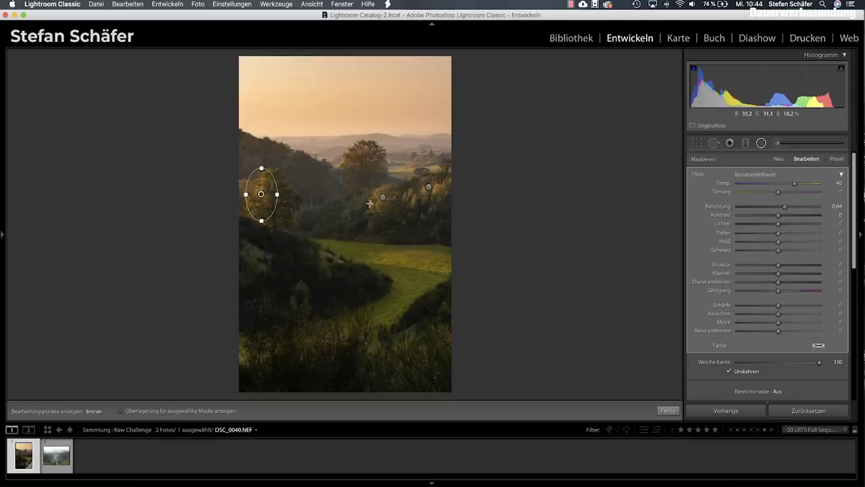
mouse_move(358, 153)
left_mouse_down()
mouse_move(376, 167)
mouse_move(360, 160)
left_mouse_up()
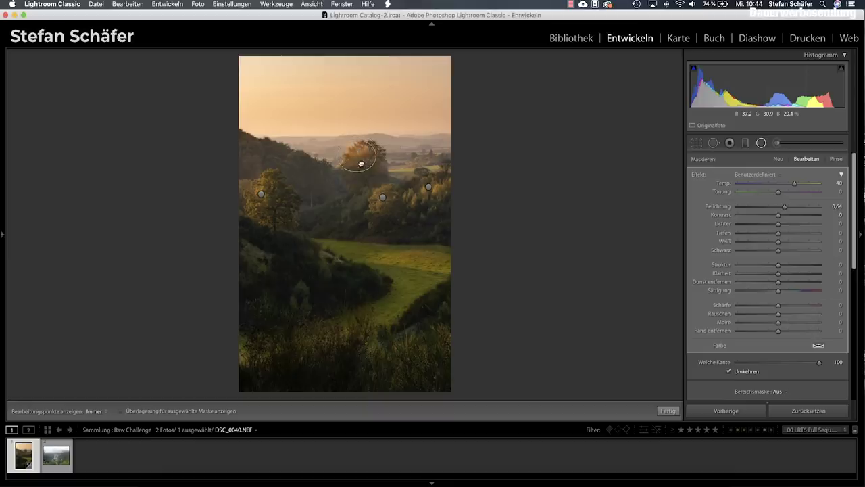
left_click_drag(784, 209, 782, 210)
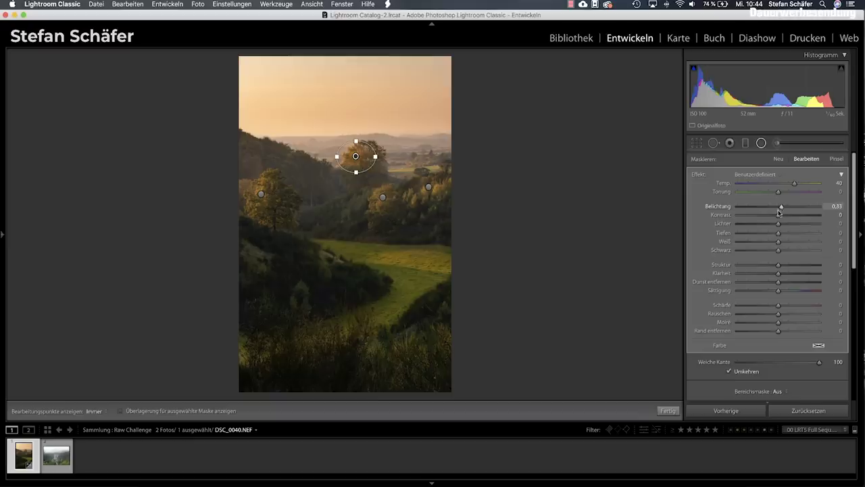
scroll(777, 223, "down", 1)
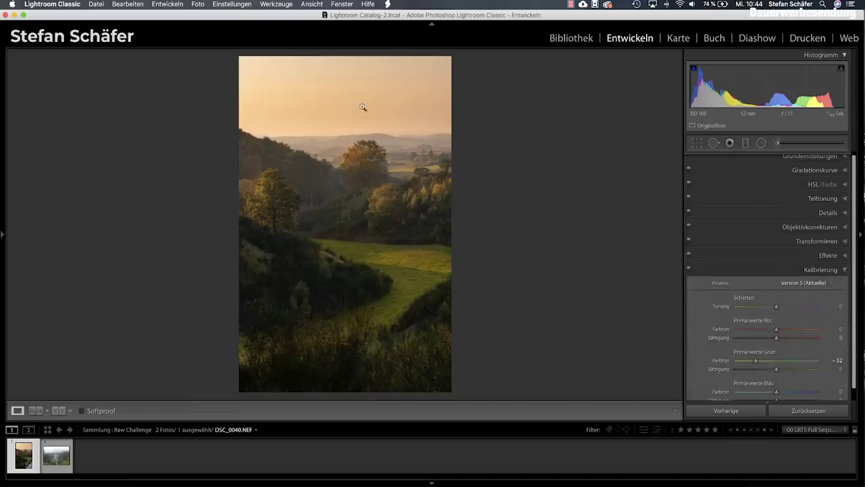
Crop the landscape to a 4 x 5 / 8 x 10 ratio, trimming the top slightly.
left_click(696, 144)
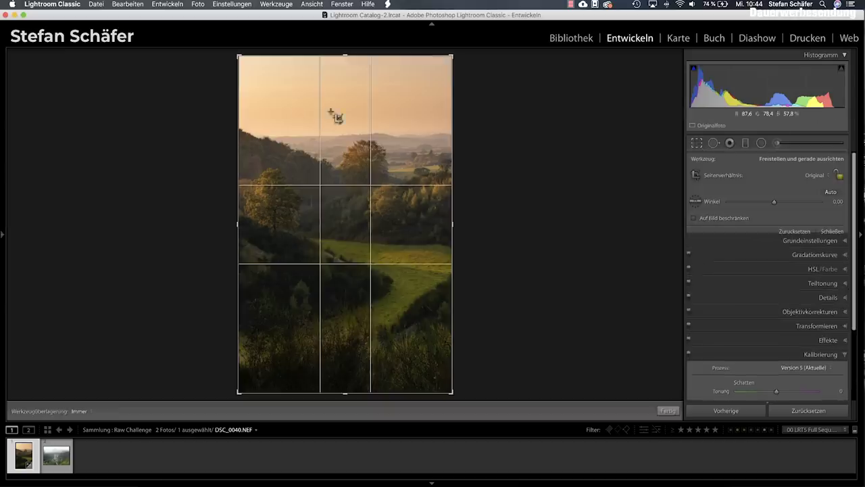
left_click_drag(345, 56, 344, 70)
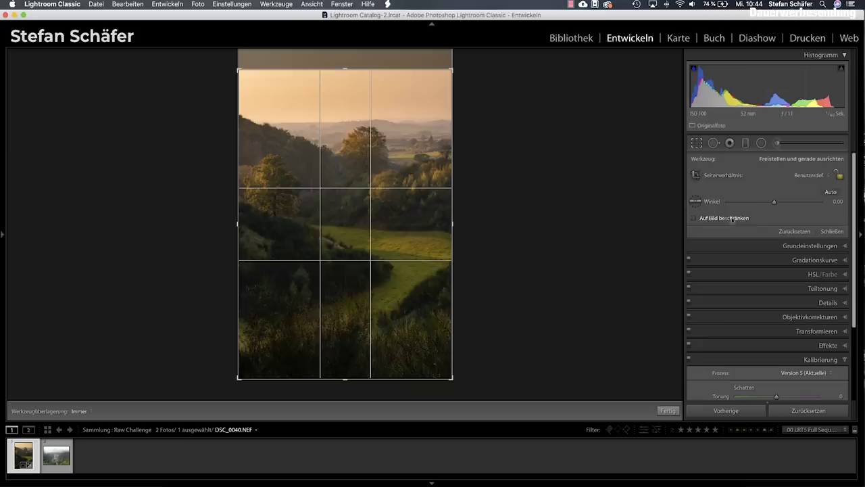
left_click(826, 175)
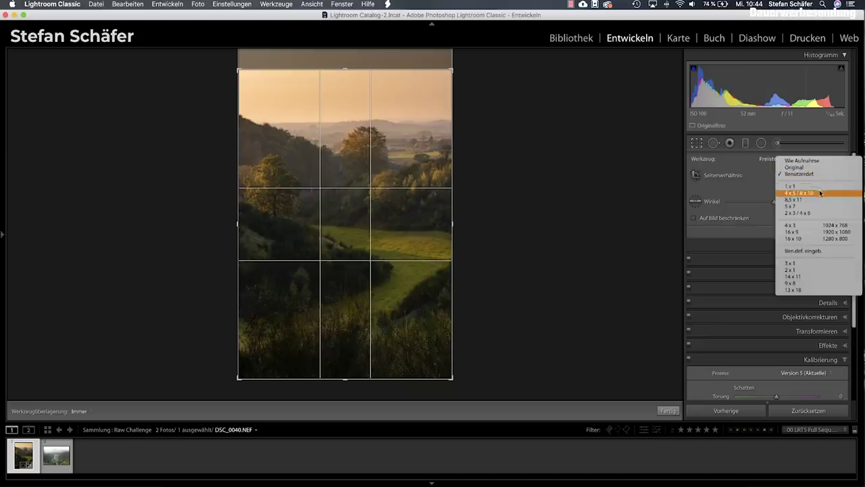
left_click(819, 193)
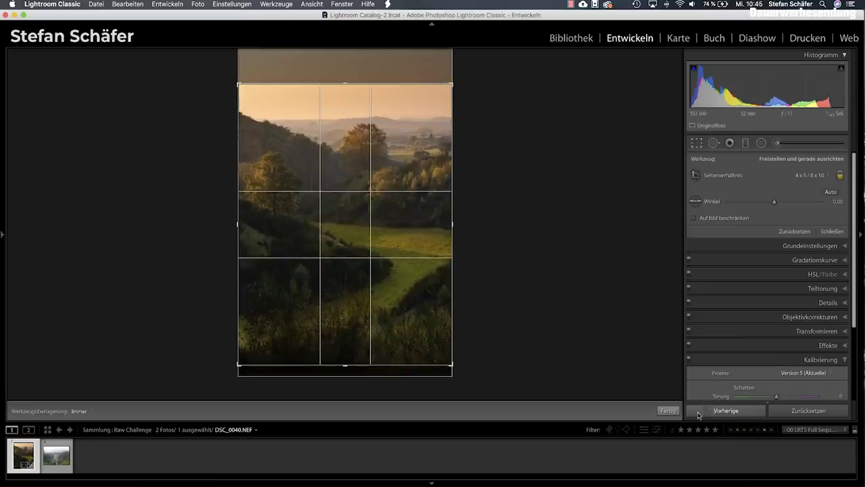
left_click(668, 411)
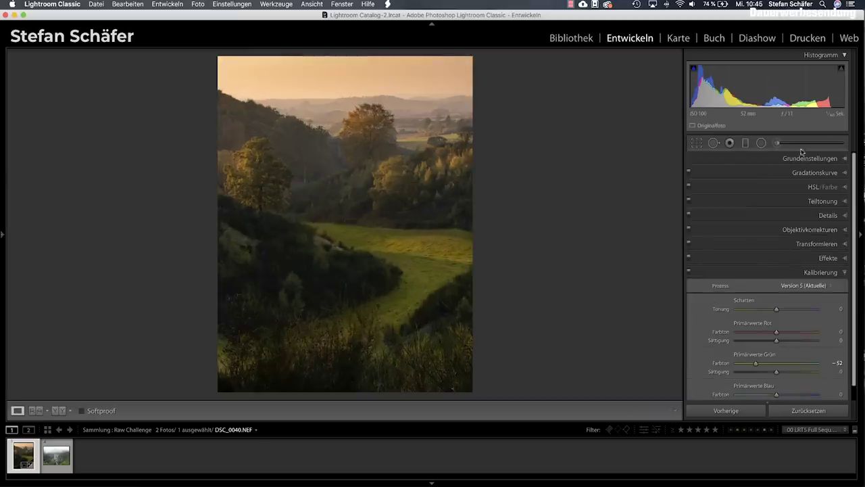
Add a bottom graduated filter with reset effects, contrast 100 and a 25/75 luminance range mask.
left_click(745, 142)
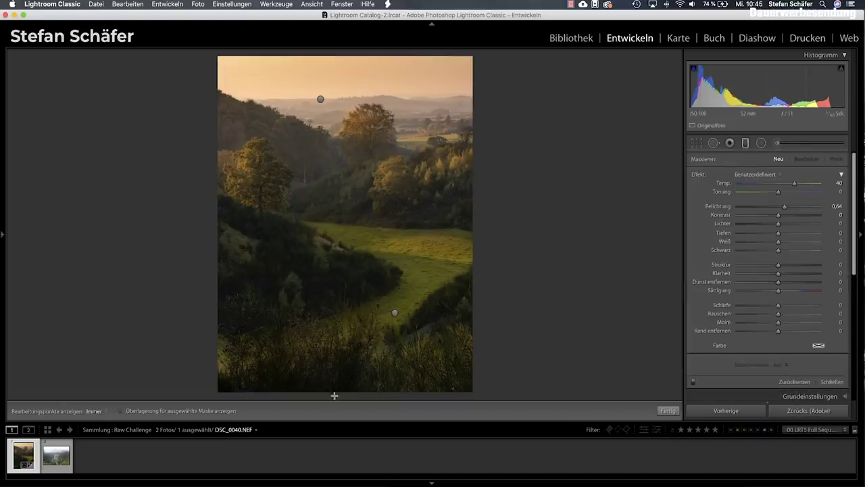
left_click_drag(335, 394, 335, 397)
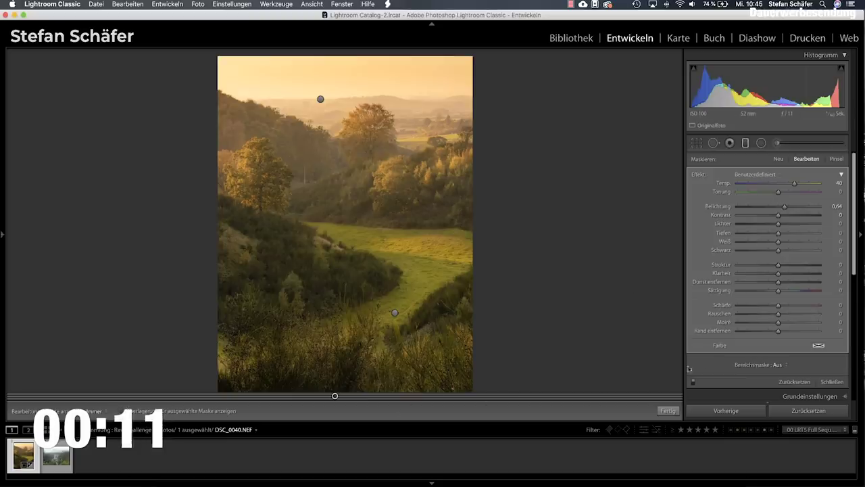
double_click(696, 176)
mouse_move(778, 215)
left_mouse_down()
mouse_move(818, 215)
mouse_move(783, 206)
left_mouse_up()
left_click(782, 366)
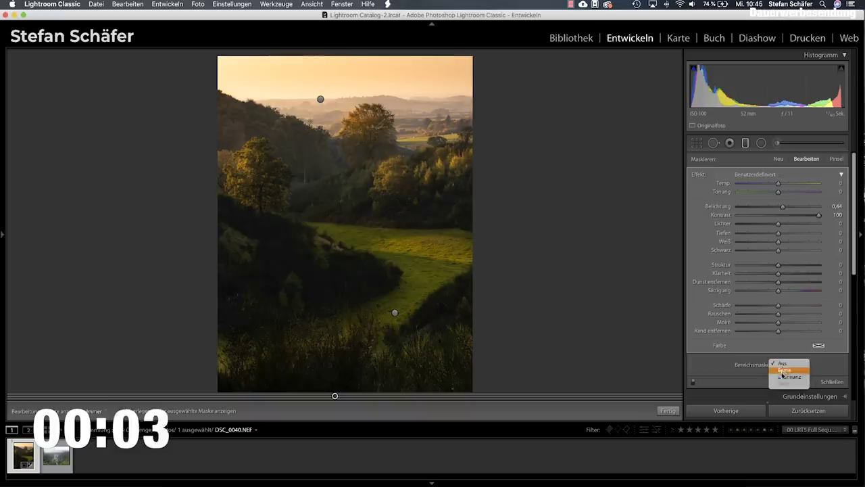
left_click(773, 375)
left_click_drag(736, 391, 760, 393)
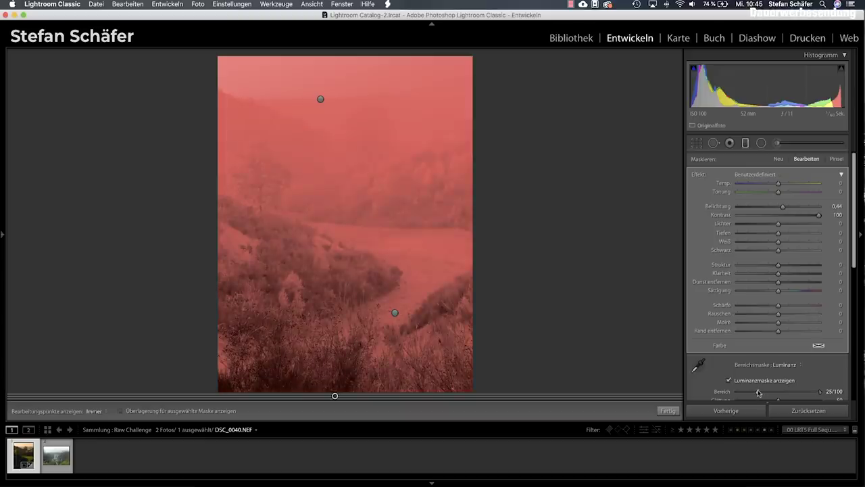
left_click_drag(821, 394, 799, 397)
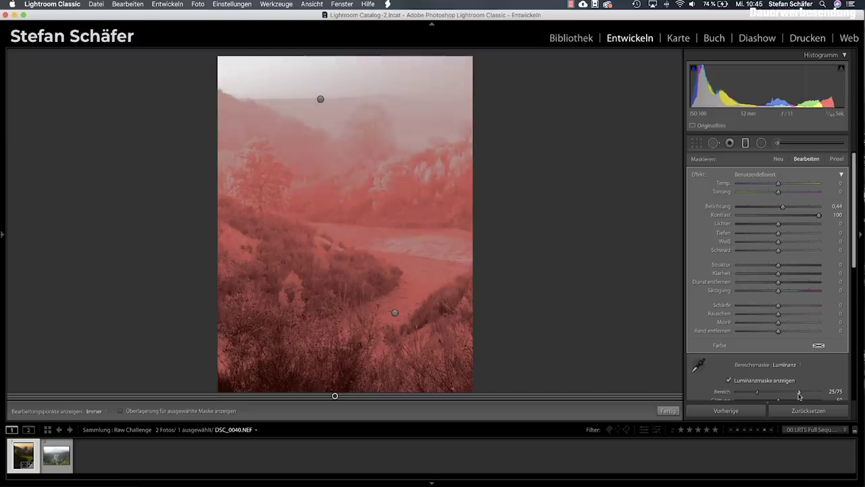
left_click(667, 411)
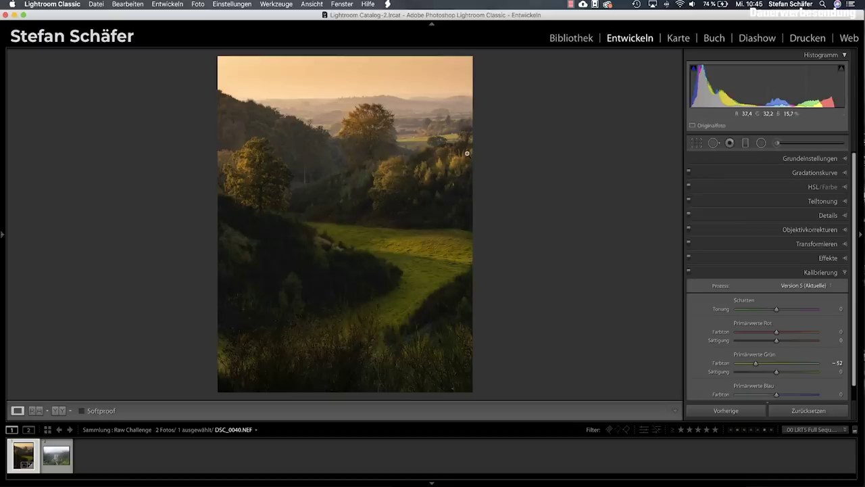
key("backslash")
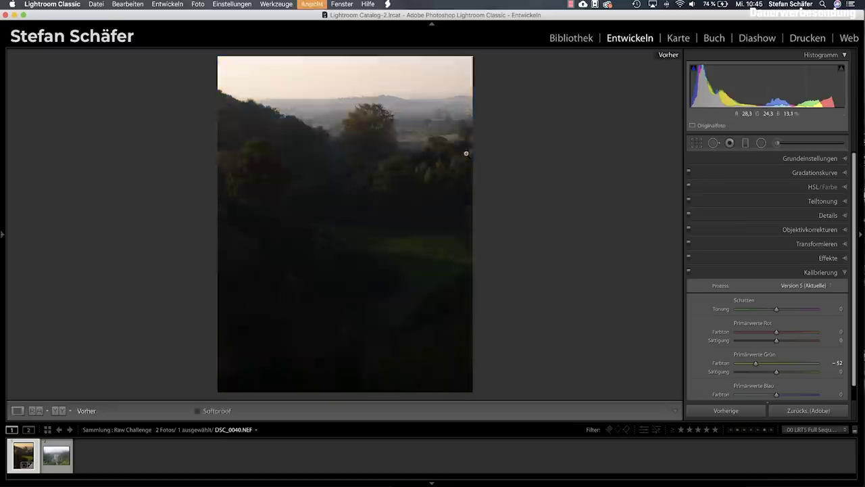
key("backslash")
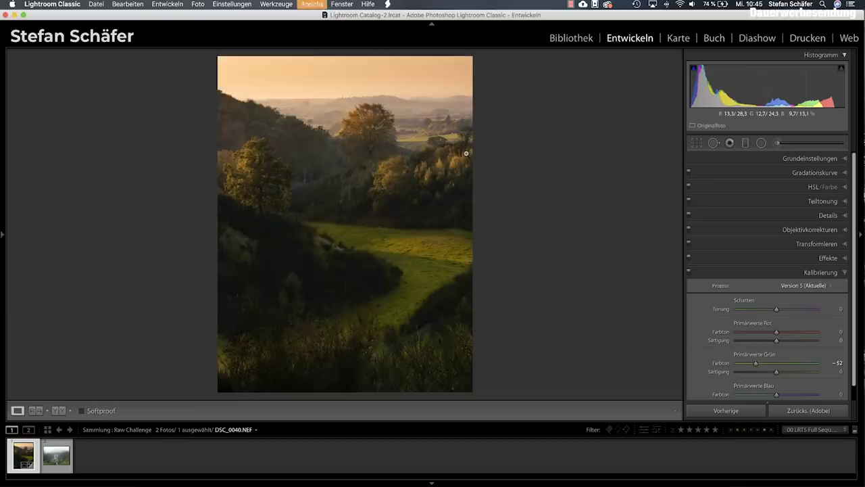
key("backslash")
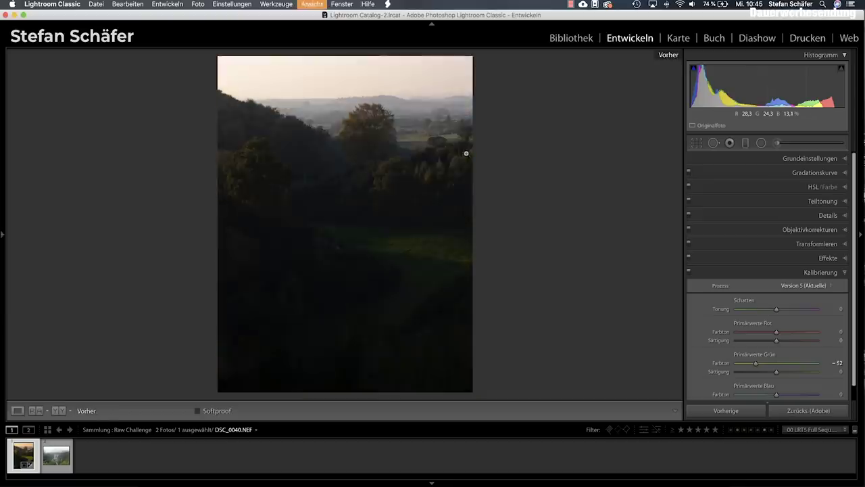
key("backslash")
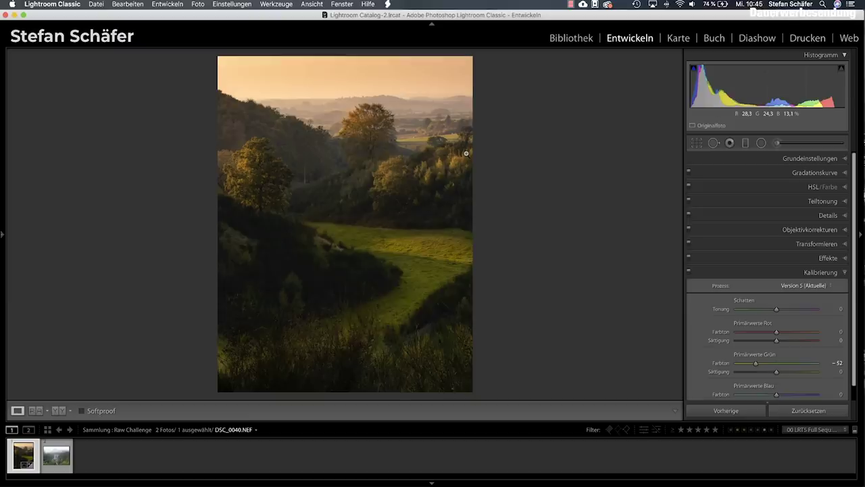
key("backslash")
key("backslash")
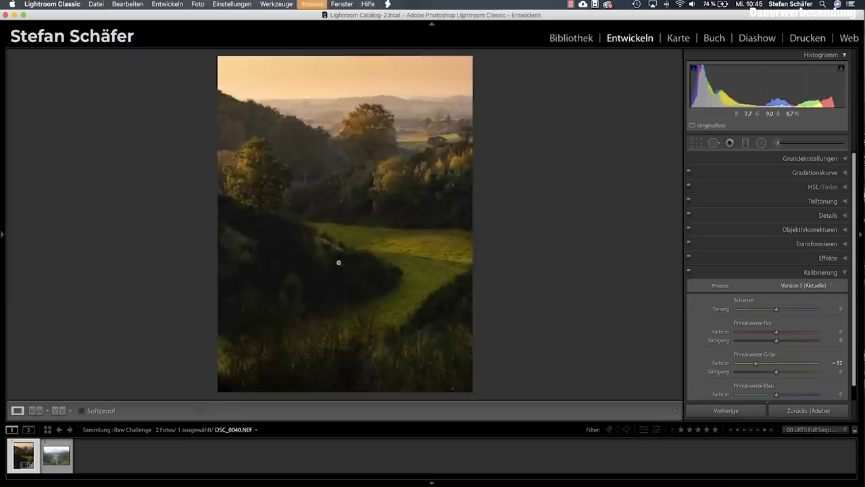
key("backslash")
key("backslash")
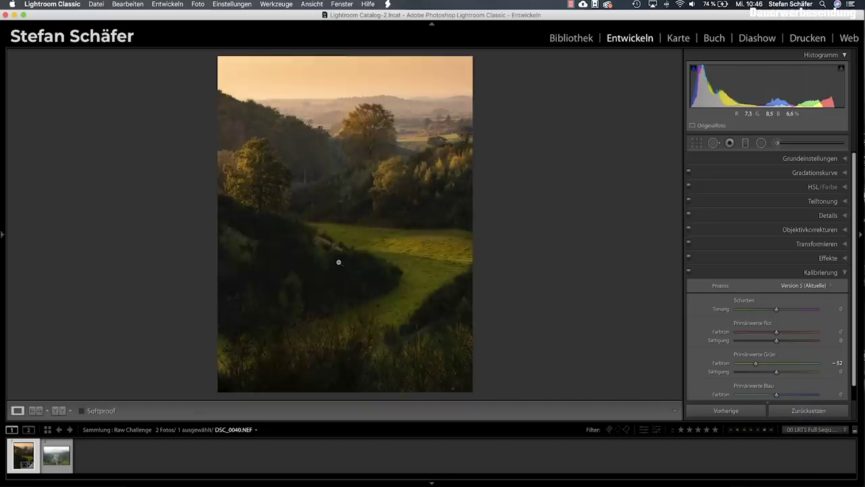
key("backslash")
key("backslash")
key("backslash")
key("backslash")
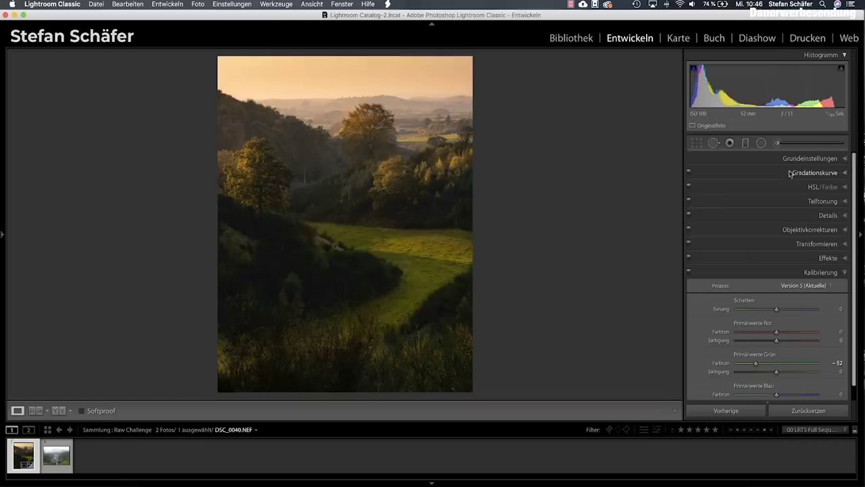
Raise the hill landscape's Kontrast to about +31 and Schwarz to -13, then go to the castle photo.
left_click(810, 158)
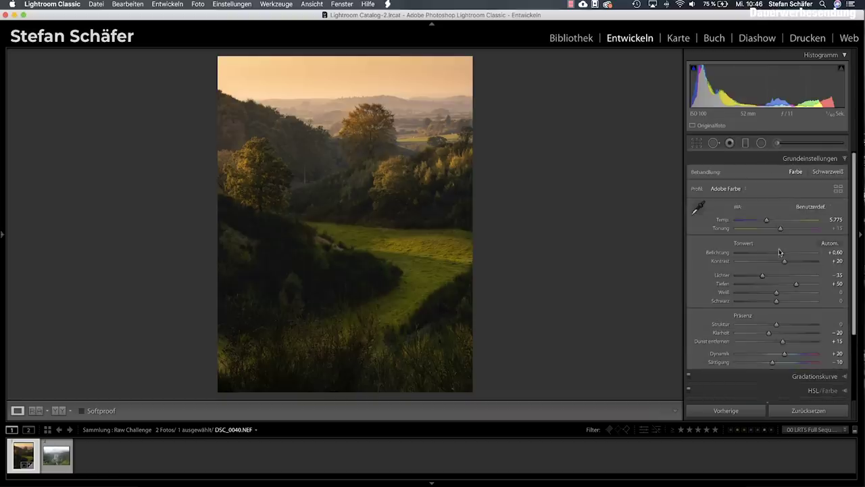
left_click_drag(782, 264, 789, 263)
left_click_drag(776, 300, 769, 303)
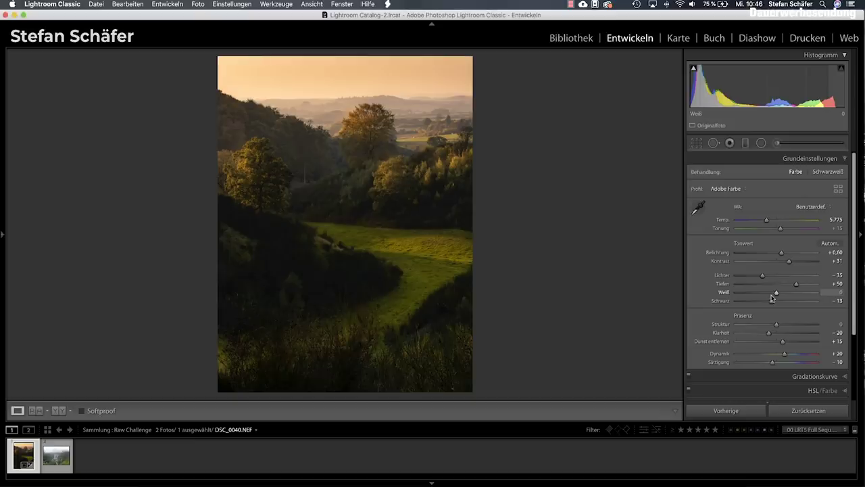
key("Right")
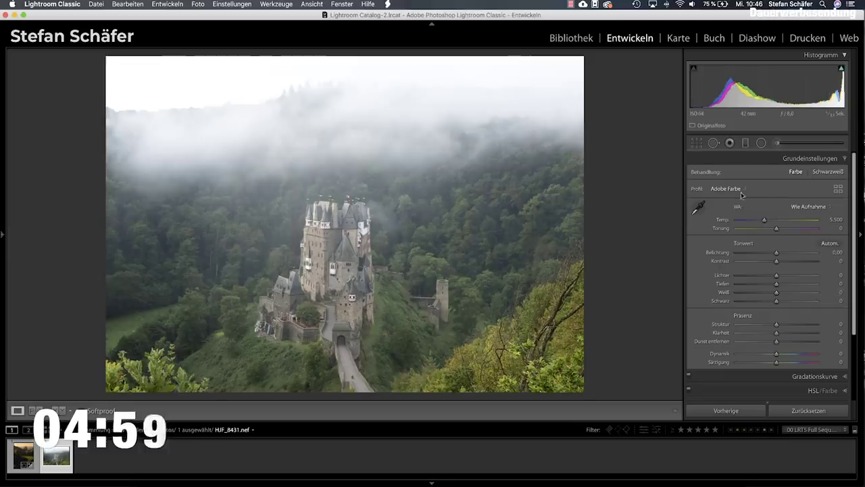
Set Temp 6,118, Kontrast +30, Lichter -61, Tiefen +60, Weiß -22 and Schwarz -50.
left_click_drag(765, 219, 769, 219)
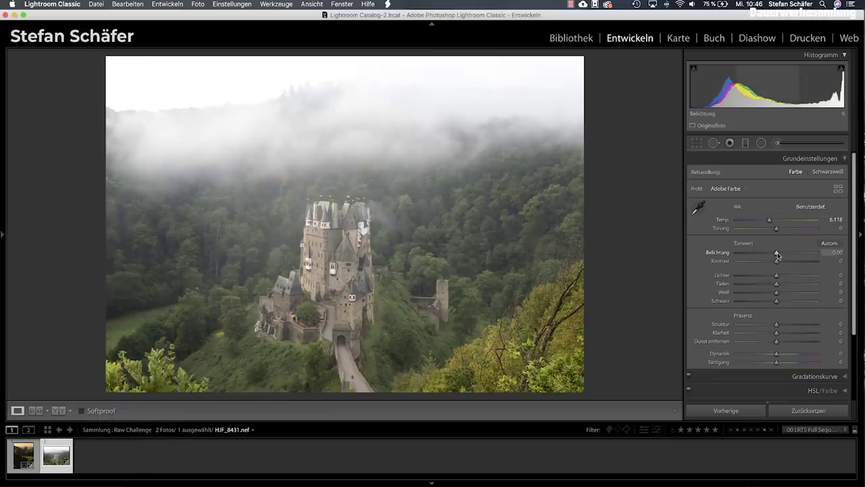
left_click_drag(776, 261, 790, 262)
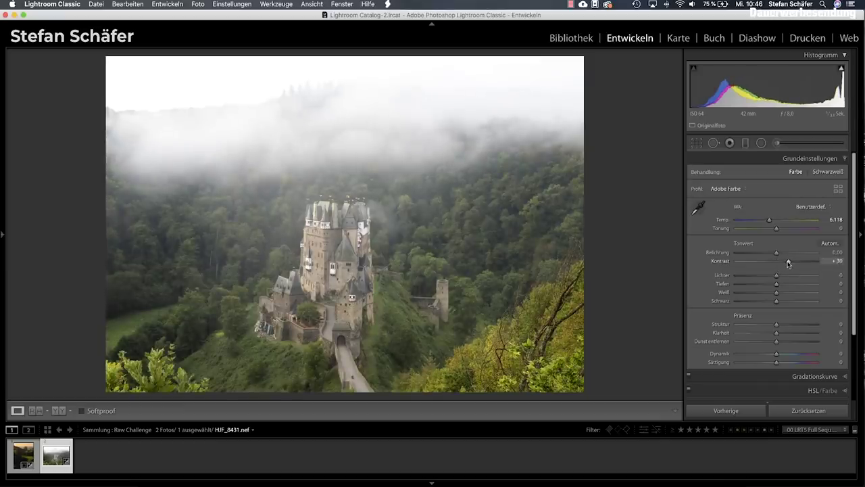
left_click_drag(776, 277, 751, 276)
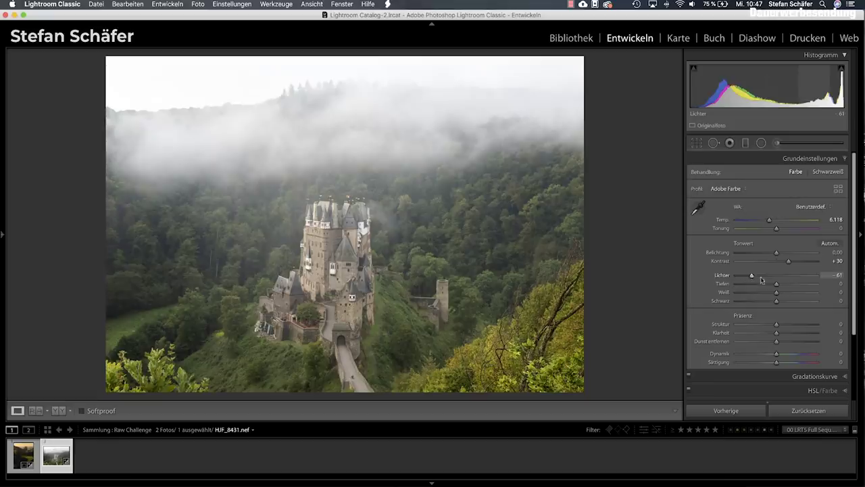
left_click_drag(778, 285, 801, 284)
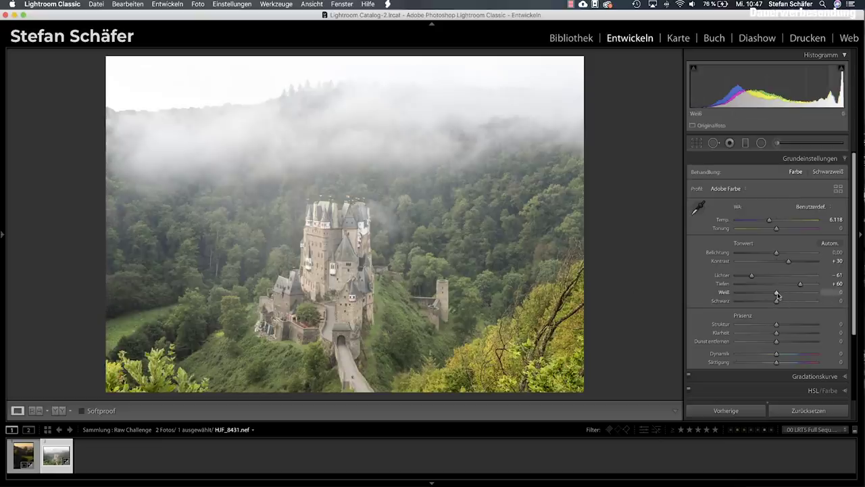
left_click_drag(777, 295, 768, 295)
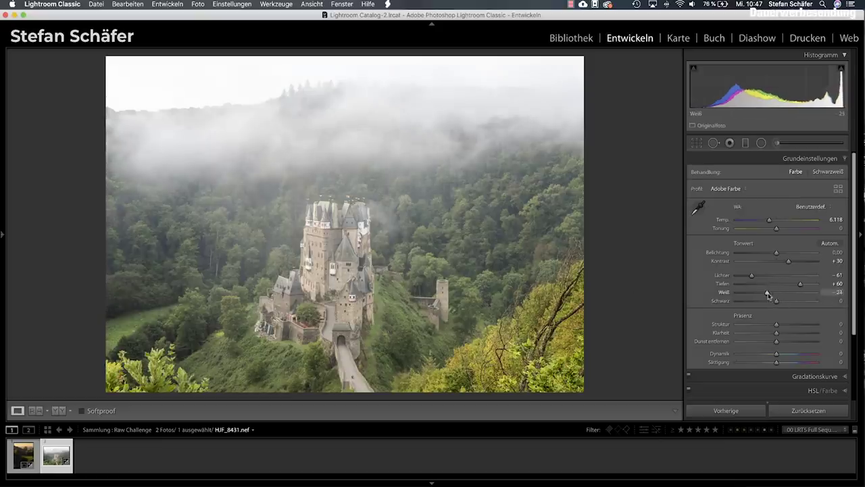
left_click_drag(776, 301, 756, 303)
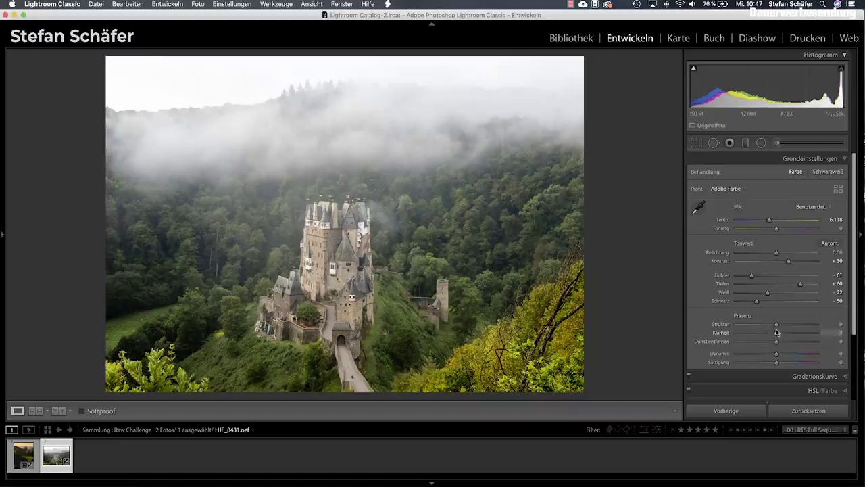
Add Struktur +10 and Dunst entfernen +30, and lower Sättigung to -19.
left_click_drag(777, 327, 786, 336)
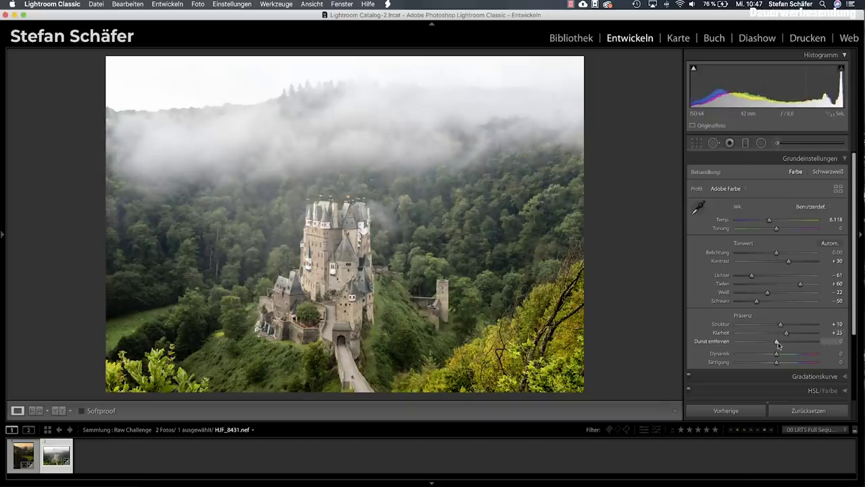
left_click_drag(777, 342, 780, 343)
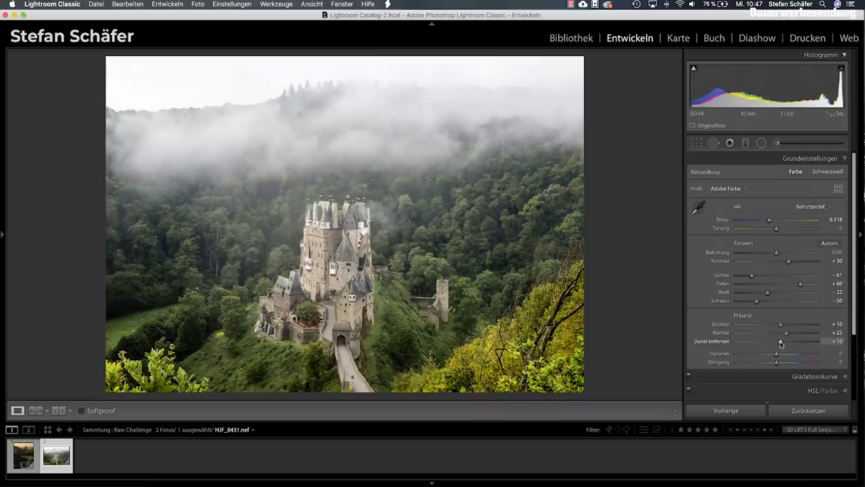
left_click_drag(781, 343, 788, 343)
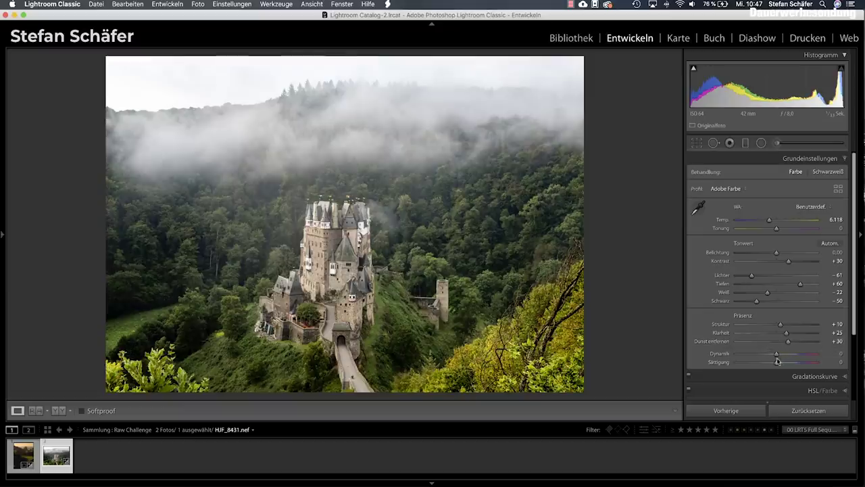
mouse_move(777, 362)
left_mouse_down()
mouse_move(769, 364)
mouse_move(779, 355)
left_mouse_up()
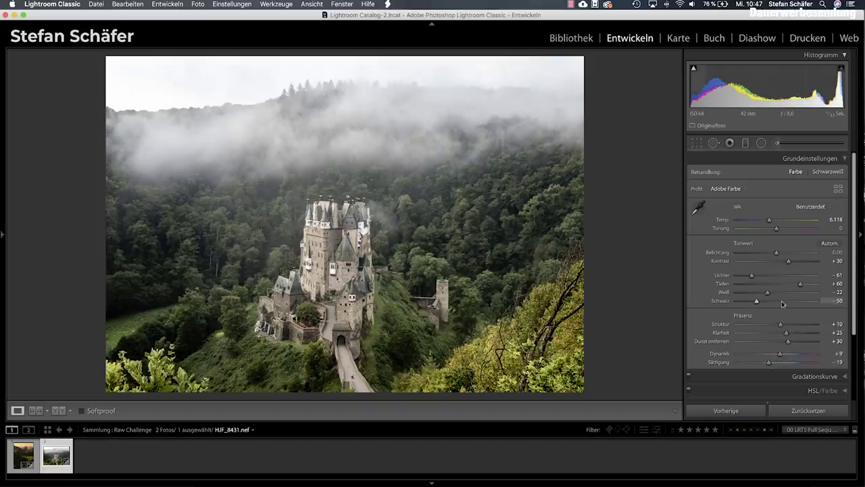
scroll(798, 351, "down", 3)
In HSL, shift the yellow hue to +31 toward green and nudge the green hue.
left_click(806, 351)
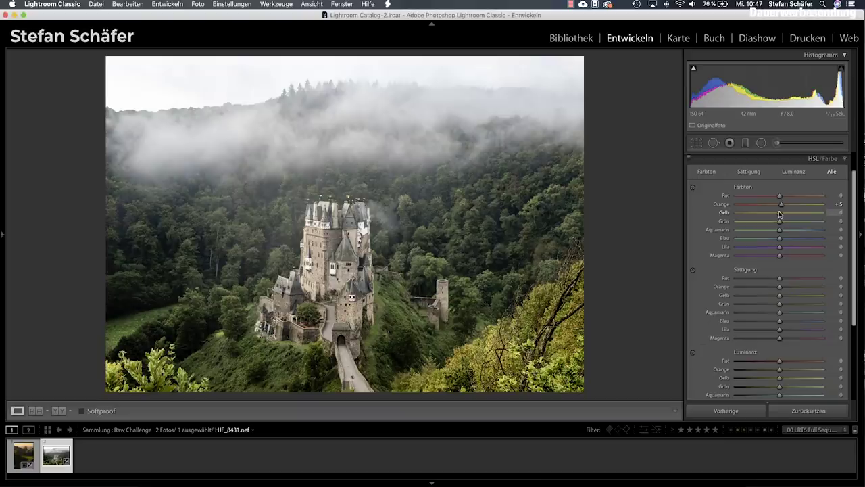
left_click_drag(786, 213, 791, 214)
left_click_drag(781, 224, 784, 224)
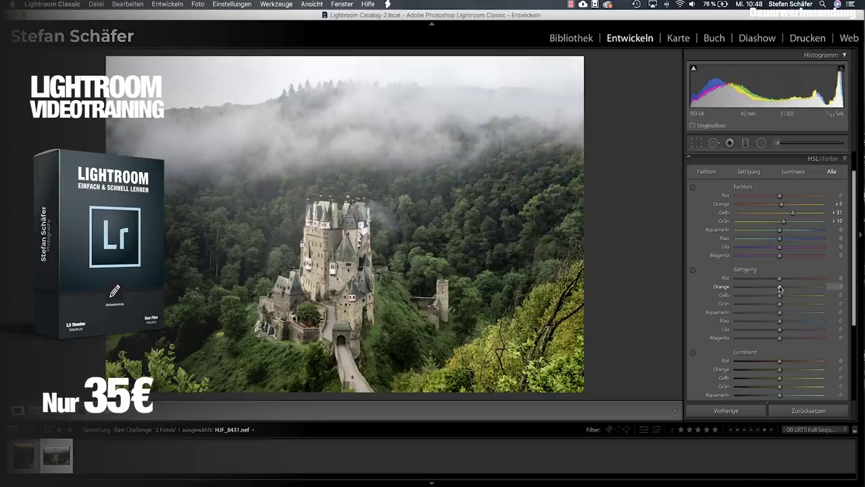
Strongly desaturate orange, yellow, green, aqua and blue, cutting some to -100.
left_click_drag(780, 288, 770, 288)
left_click_drag(780, 298, 748, 299)
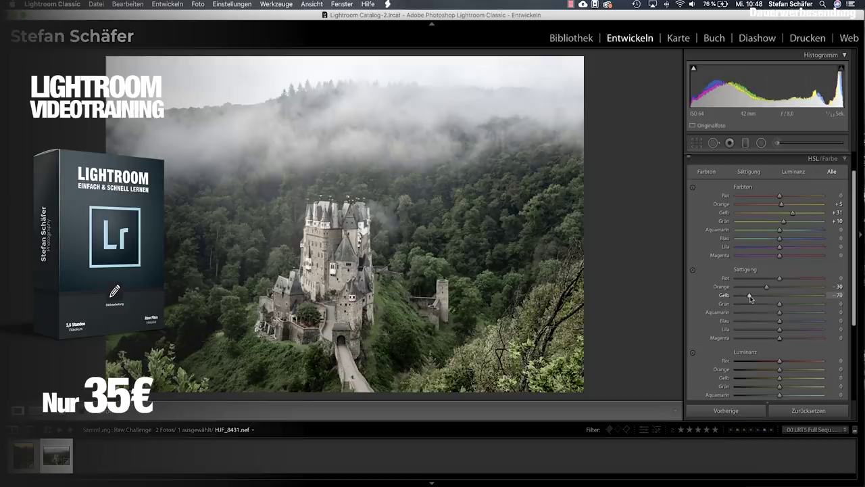
left_click_drag(779, 304, 745, 304)
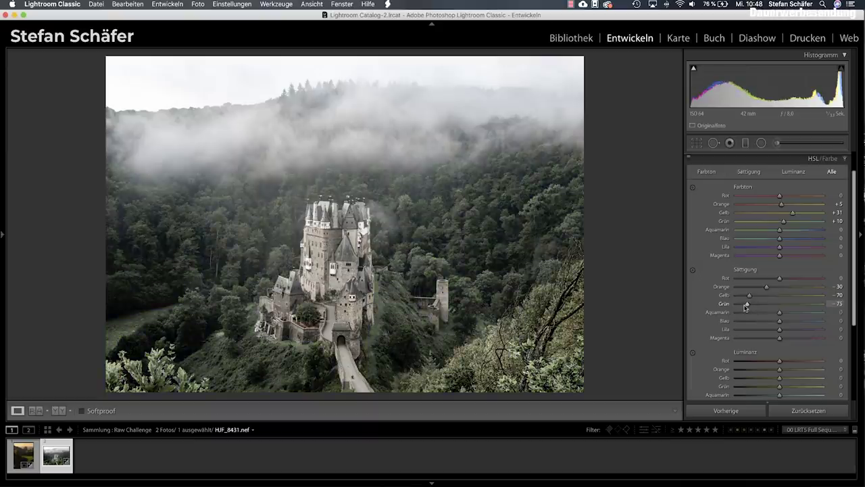
left_click_drag(780, 313, 743, 314)
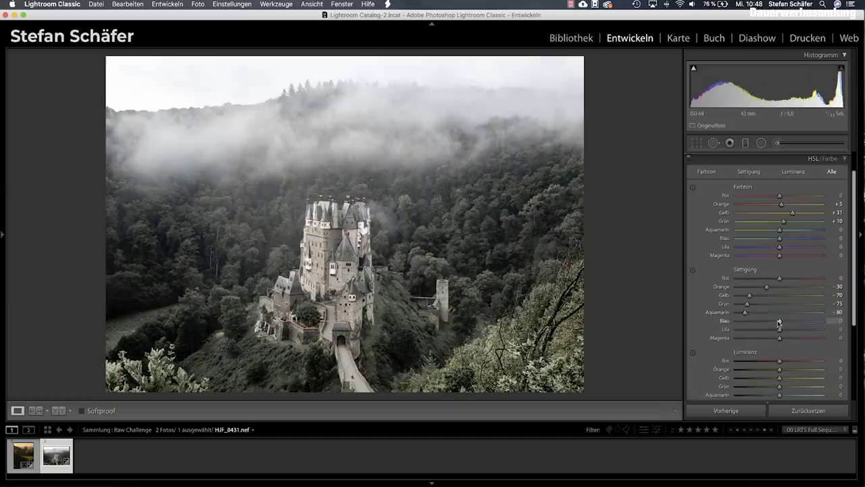
mouse_move(780, 323)
left_mouse_down()
mouse_move(747, 324)
mouse_move(729, 340)
left_mouse_up()
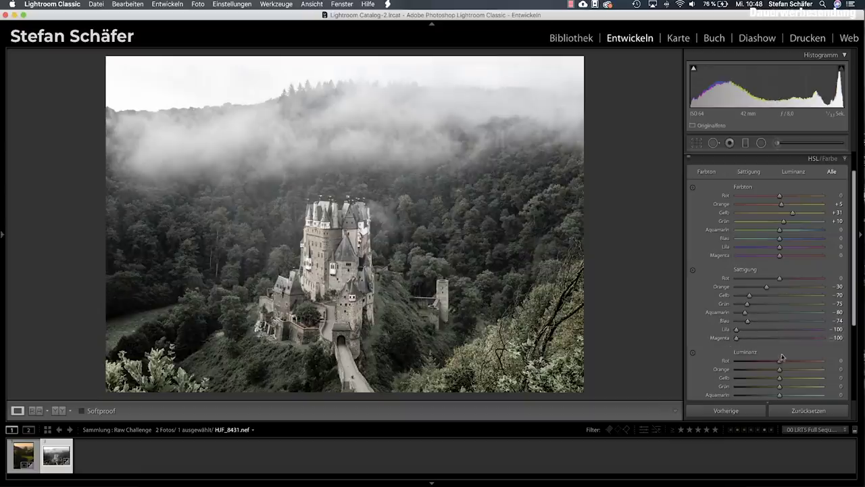
Darken the orange luminance and lift green luminance to +16.
scroll(785, 335, "down", 1)
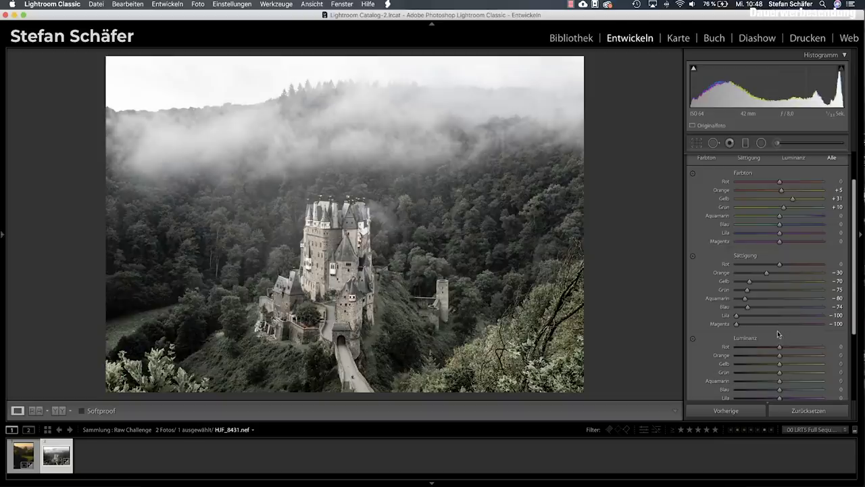
mouse_move(779, 355)
left_mouse_down()
mouse_move(768, 365)
mouse_move(792, 374)
left_mouse_up()
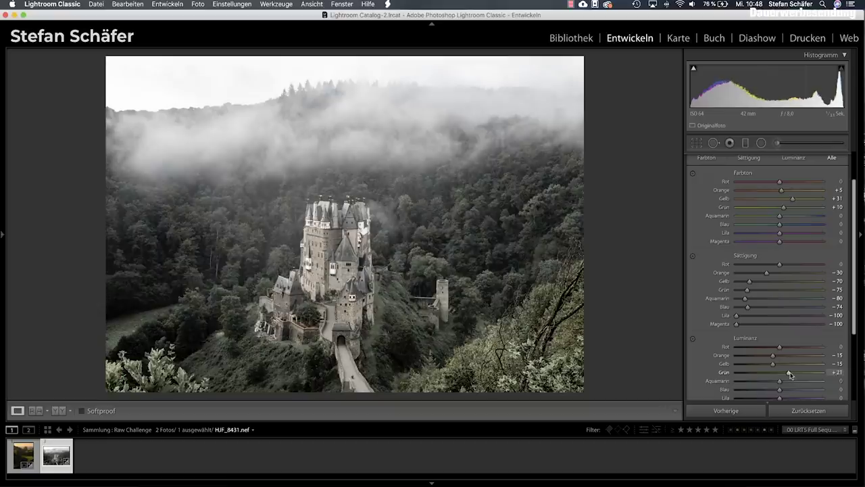
left_click_drag(789, 374, 787, 374)
scroll(813, 334, "down", 2)
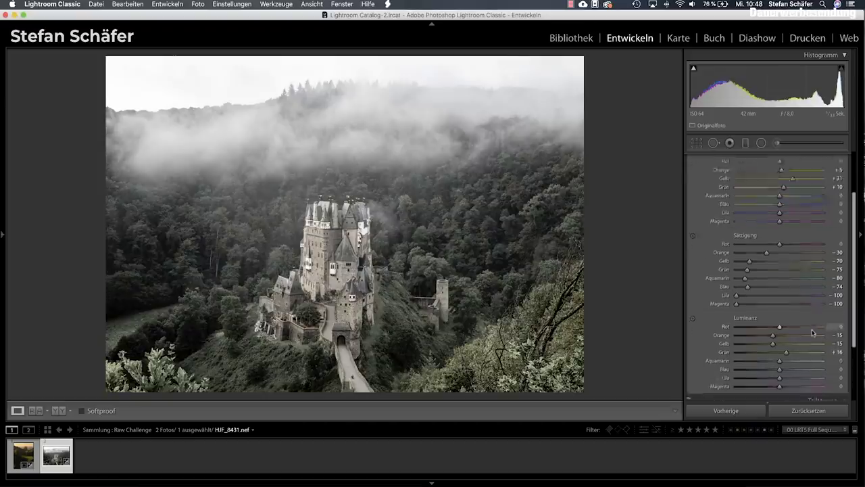
scroll(813, 333, "down", 2)
scroll(813, 333, "down", 1)
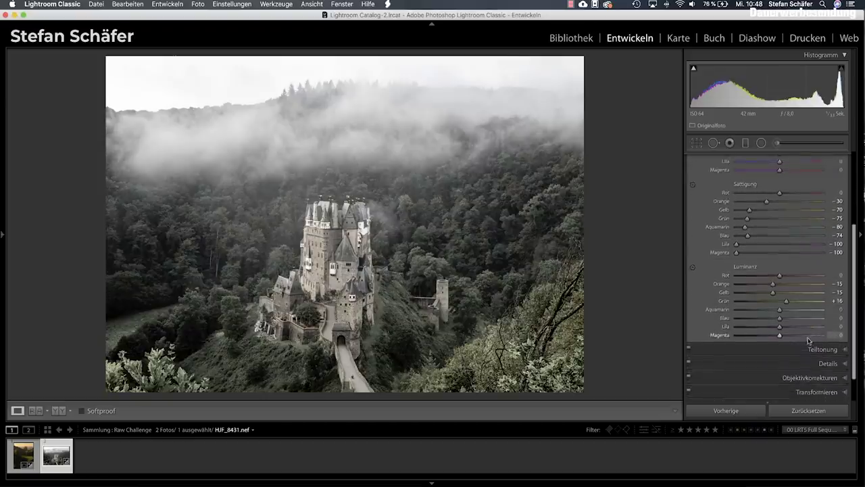
left_click(811, 346)
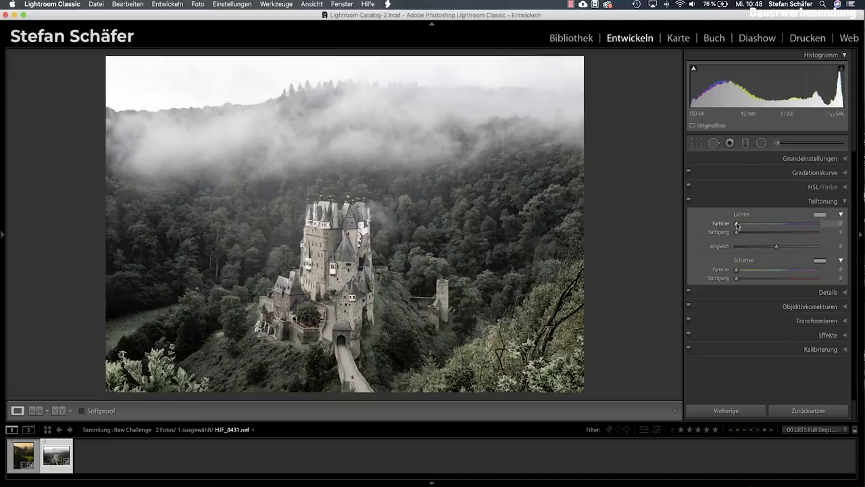
Split-tone highlights at hue 214, saturation 10 and shadows at hue 179, saturation 5.
left_click_drag(738, 225, 785, 227)
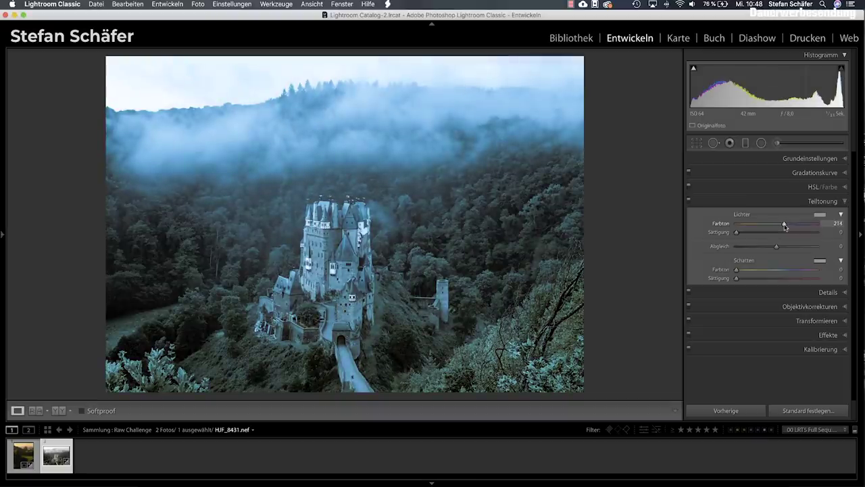
left_click_drag(736, 232, 746, 233)
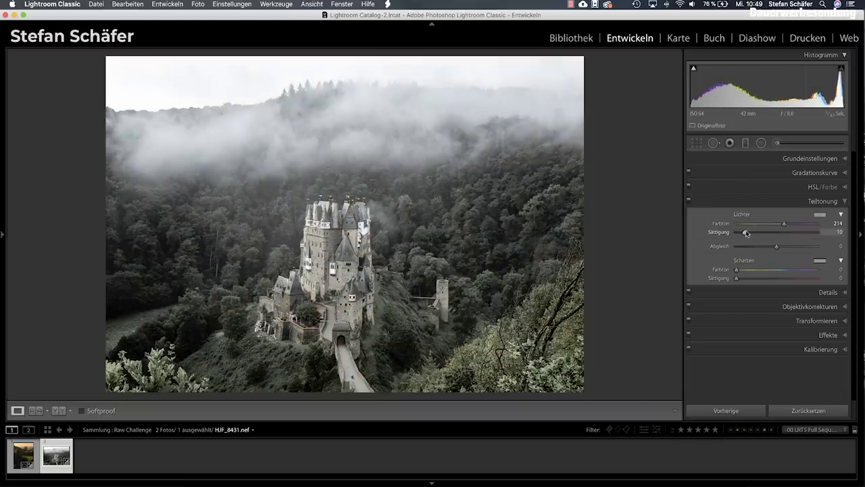
left_click_drag(736, 269, 772, 270)
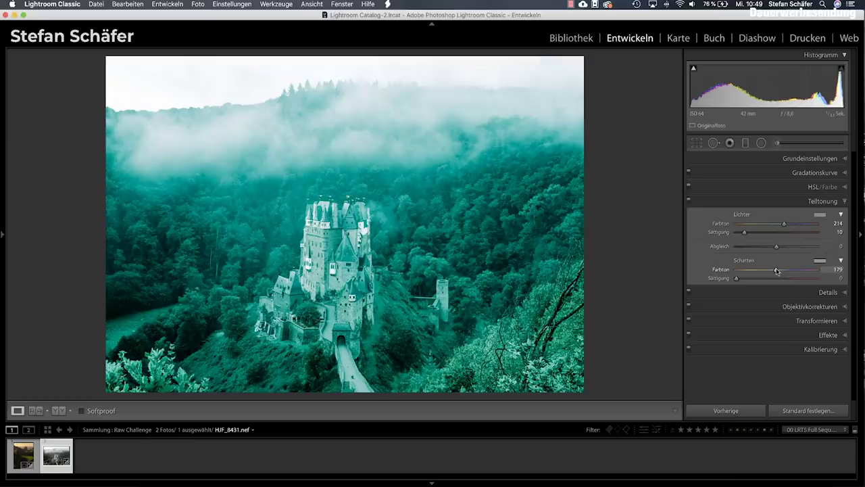
left_click_drag(777, 271, 778, 271)
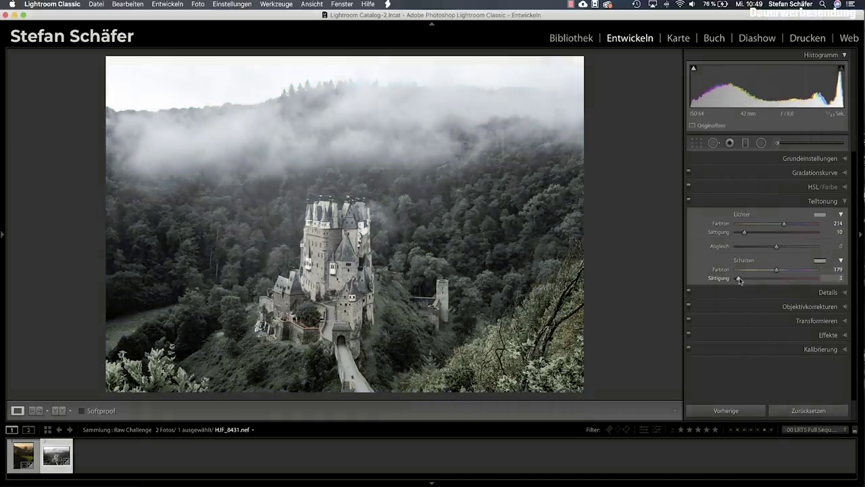
left_click_drag(740, 278, 741, 279)
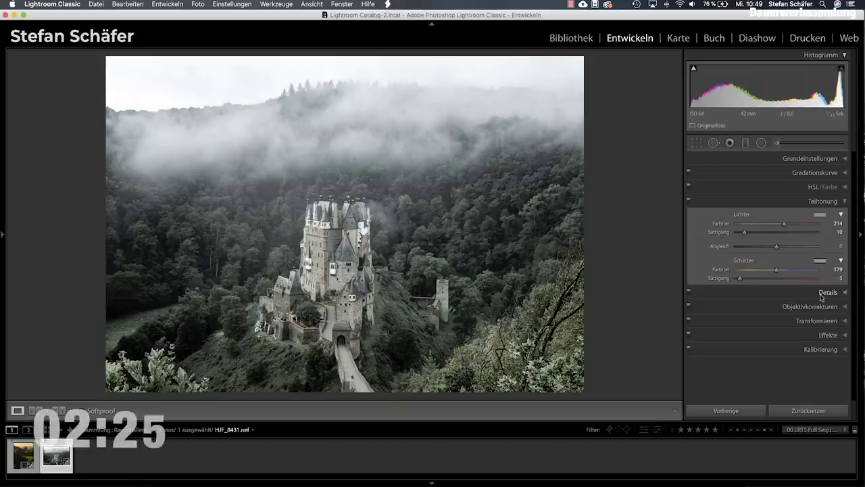
In Kalibrierung, set shadow tint +15, red hue -10, green hue +25 with saturation +15, and blue saturation +30.
left_click(816, 349)
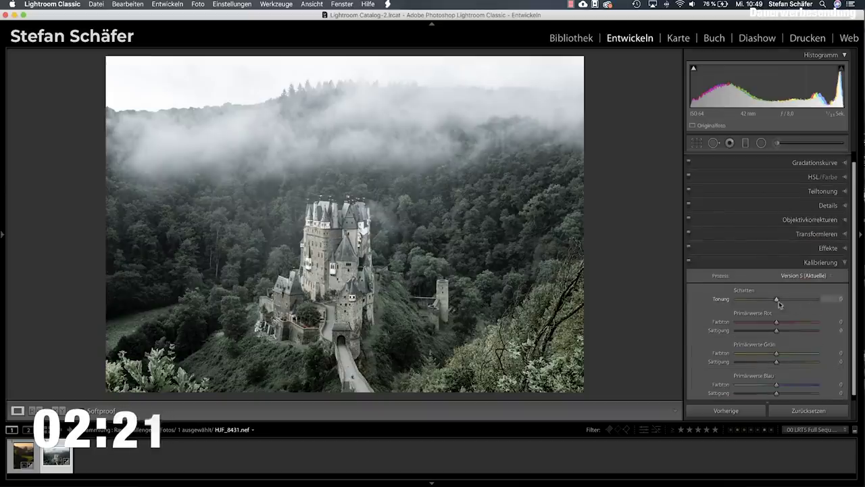
left_click_drag(777, 299, 783, 299)
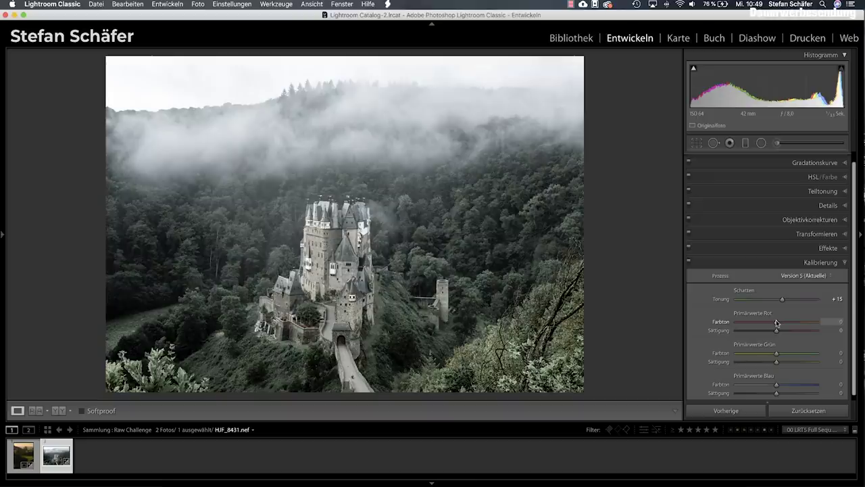
left_click_drag(776, 322, 773, 322)
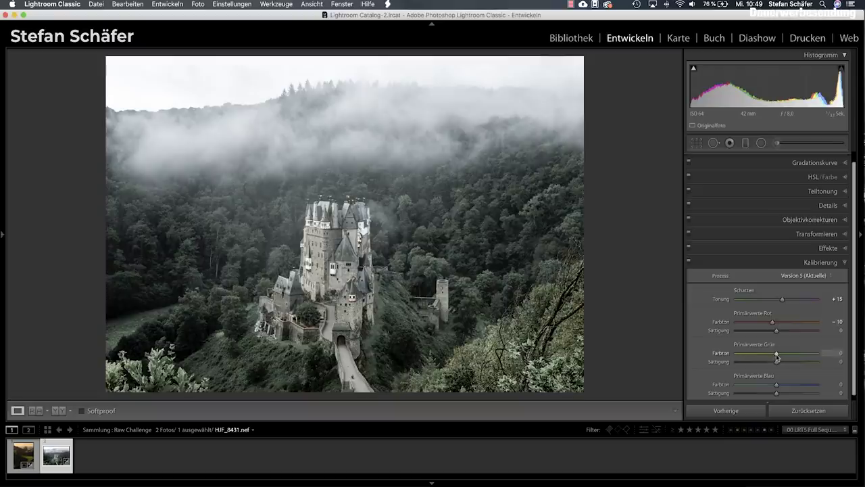
left_click_drag(776, 354, 785, 353)
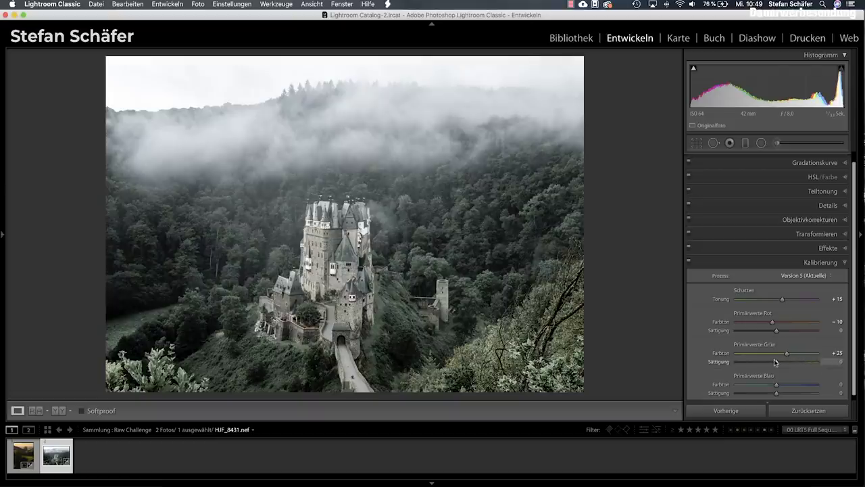
left_click_drag(775, 363, 782, 363)
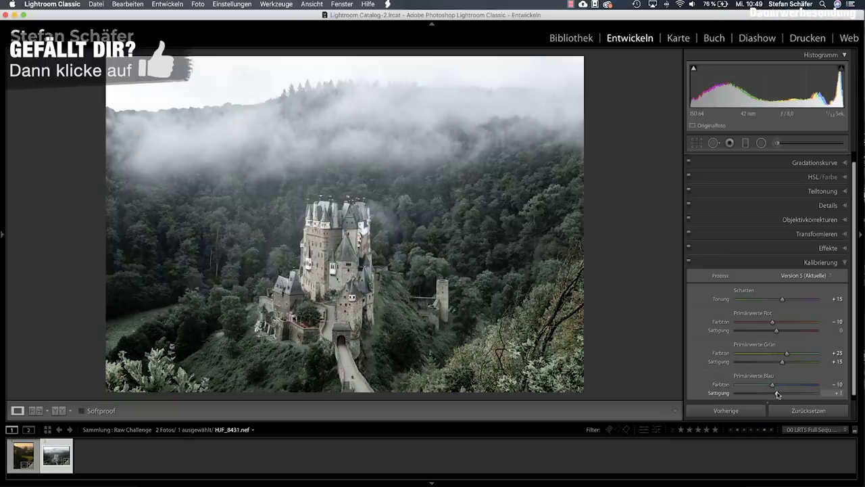
left_click_drag(780, 394, 790, 394)
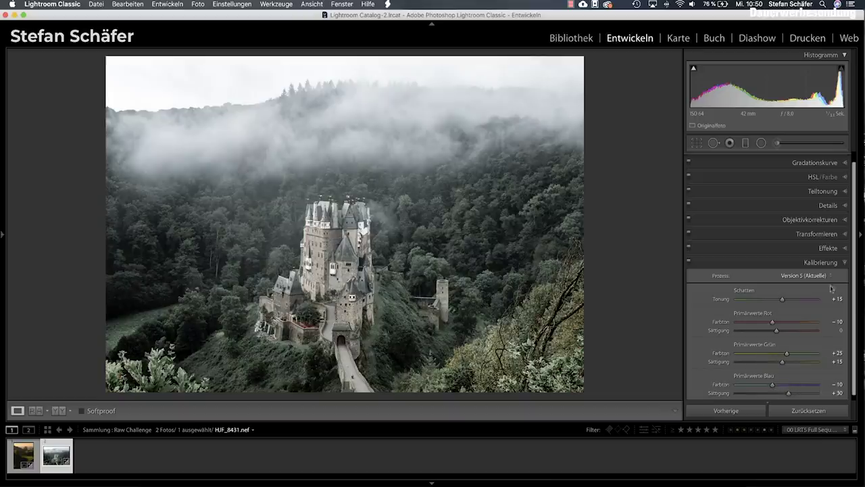
Enable the Tamron lens profile correction and add a -18 post-crop vignette.
left_click(823, 219)
left_click(738, 267)
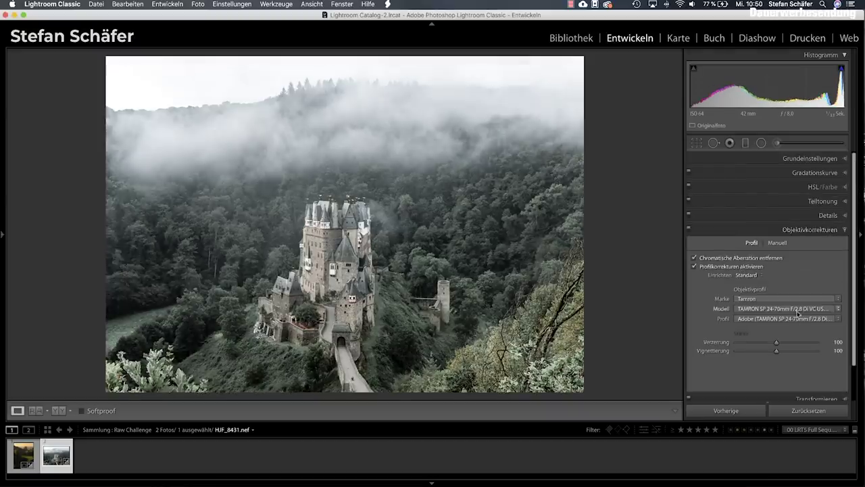
scroll(826, 304, "down", 2)
left_click(821, 382)
left_click_drag(781, 295, 770, 290)
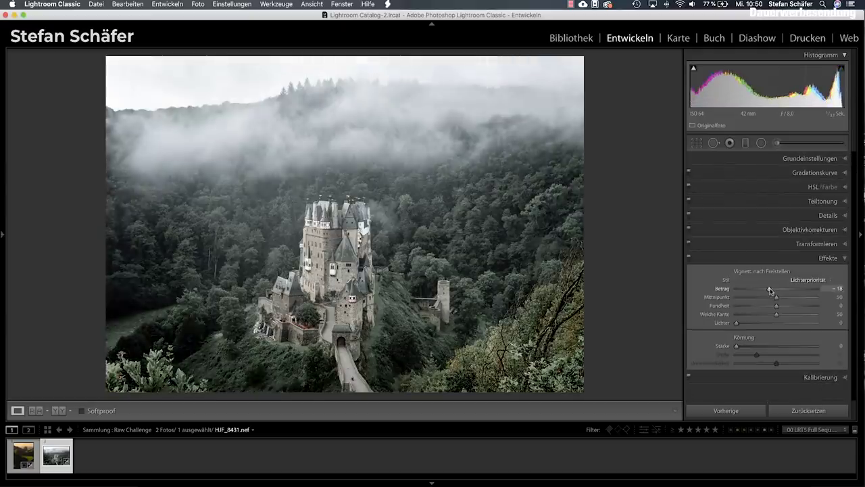
left_click(746, 142)
Add a top sky gradient with exposure -0.62 and highlights -17, limited by a luminance range mask.
left_click_drag(265, 83, 268, 142)
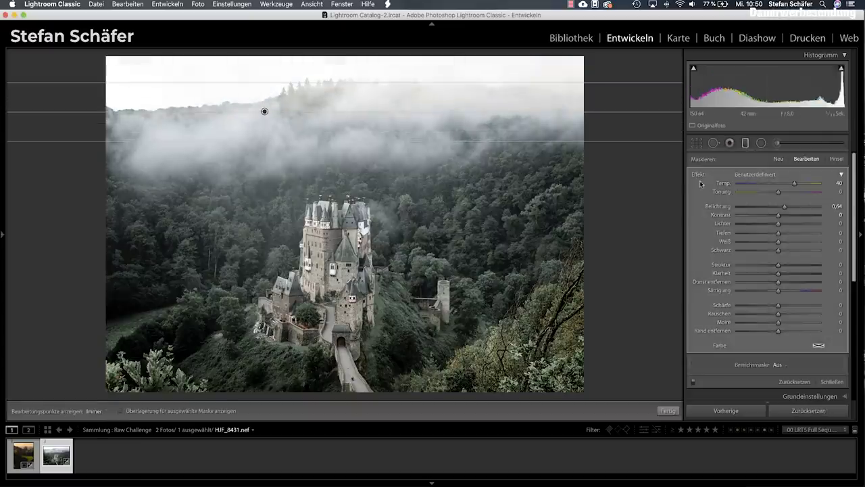
double_click(696, 175)
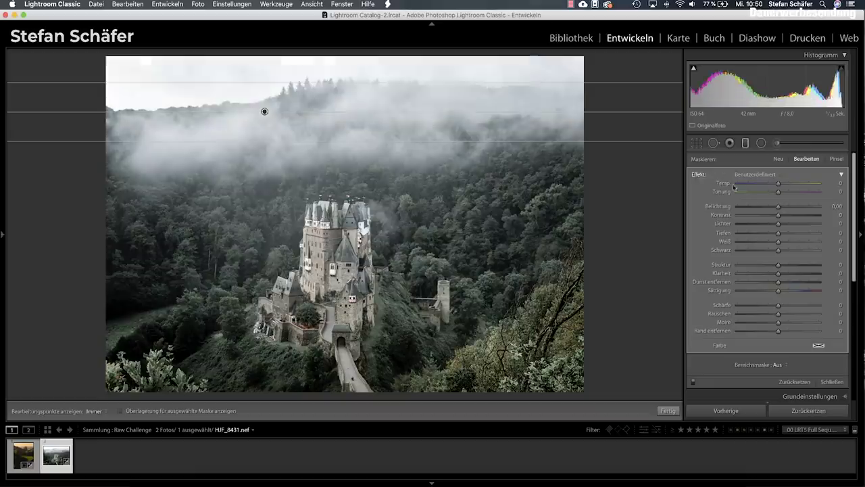
left_click_drag(777, 207, 770, 225)
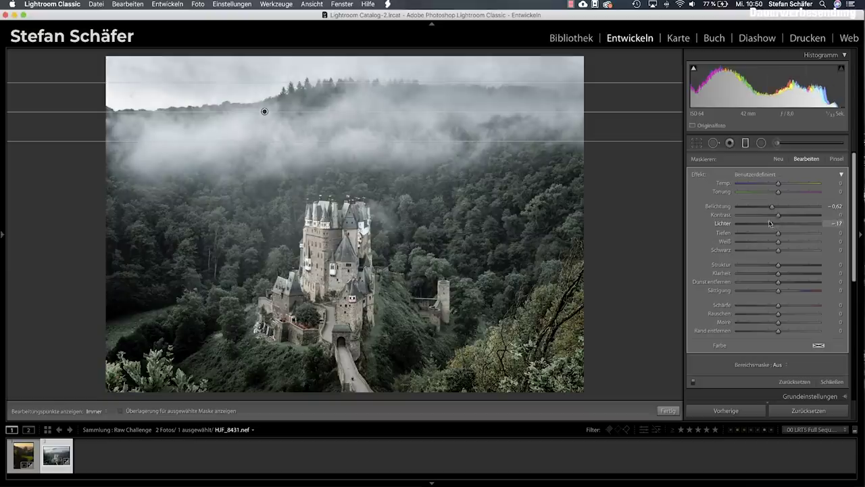
left_click(781, 365)
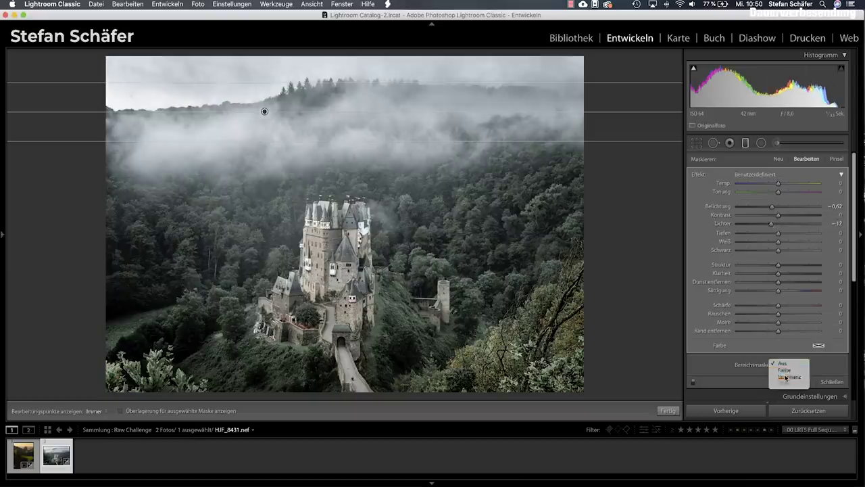
left_click(786, 376)
left_click_drag(739, 392, 796, 393)
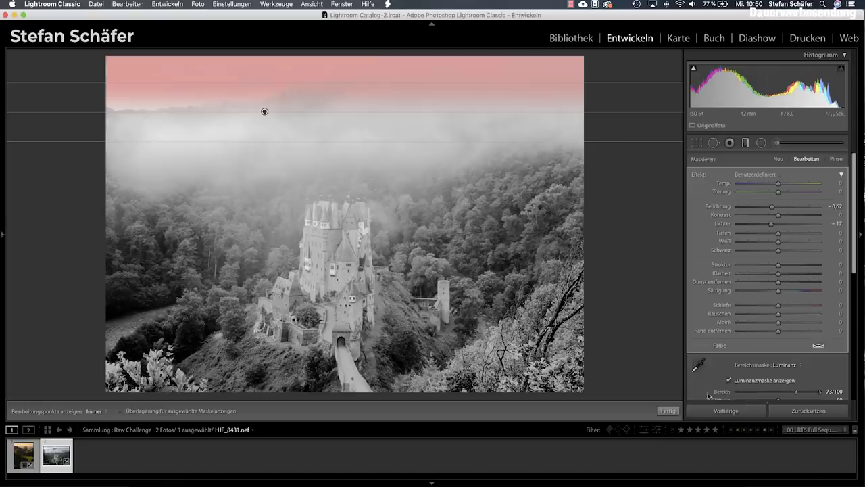
left_click(668, 410)
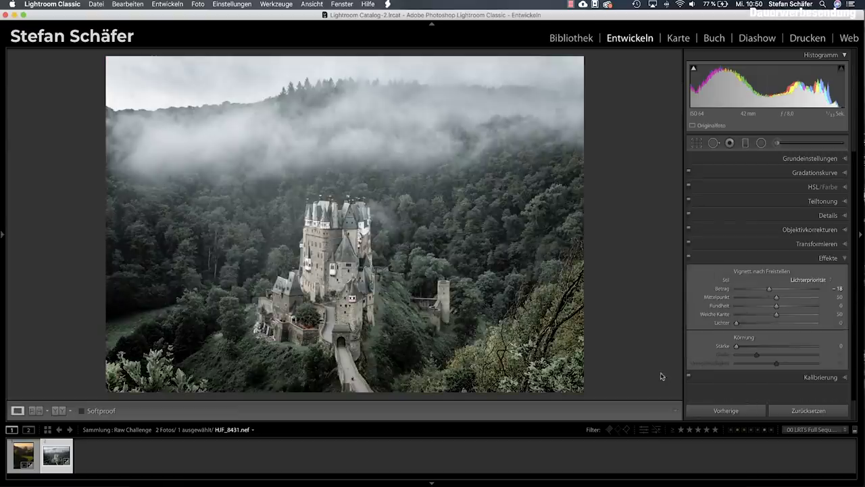
Open and close spot removal without making any changes.
left_click(715, 143)
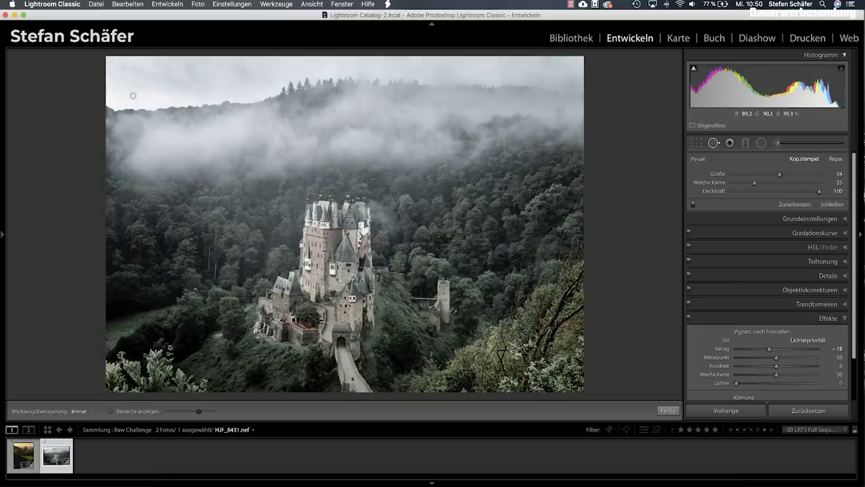
scroll(132, 96, "up", 1)
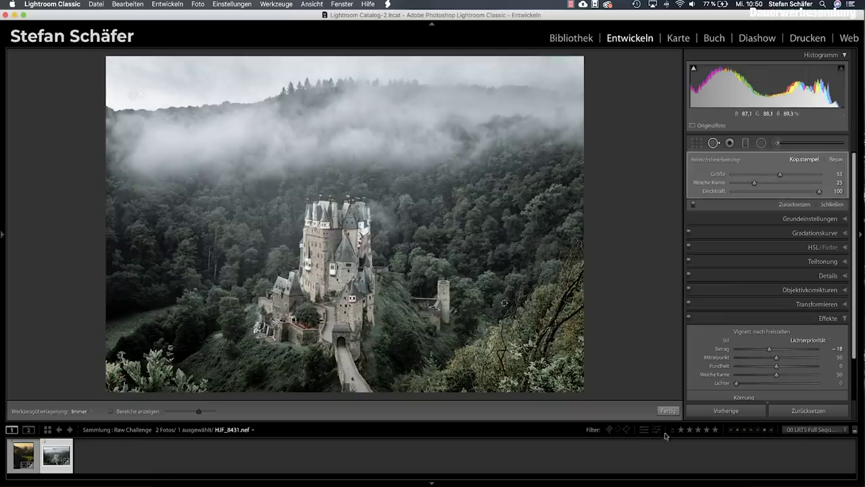
left_click(668, 410)
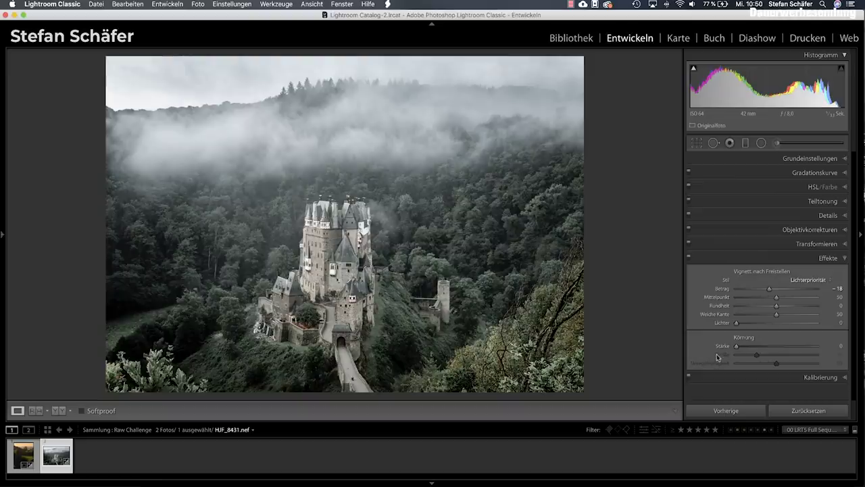
Give the tone curve a gentle S-shape with points near 24/22 and 77/78.
left_click(808, 173)
left_click_drag(721, 291, 715, 289)
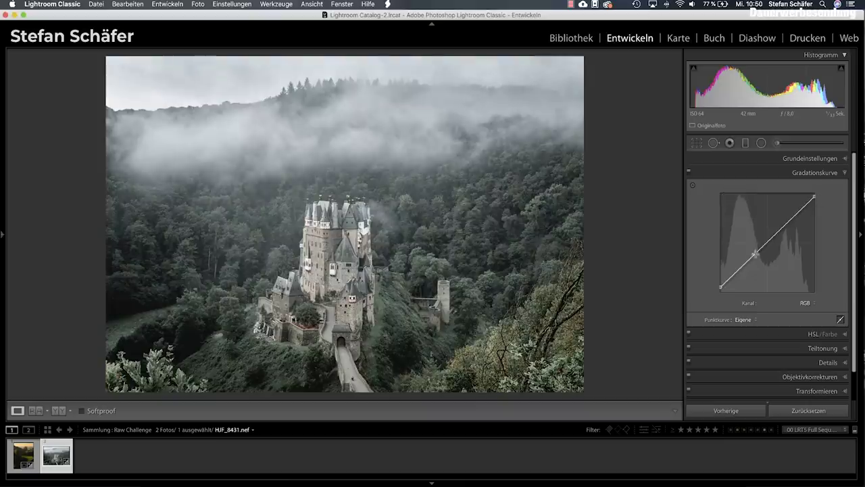
left_click_drag(738, 266, 744, 268)
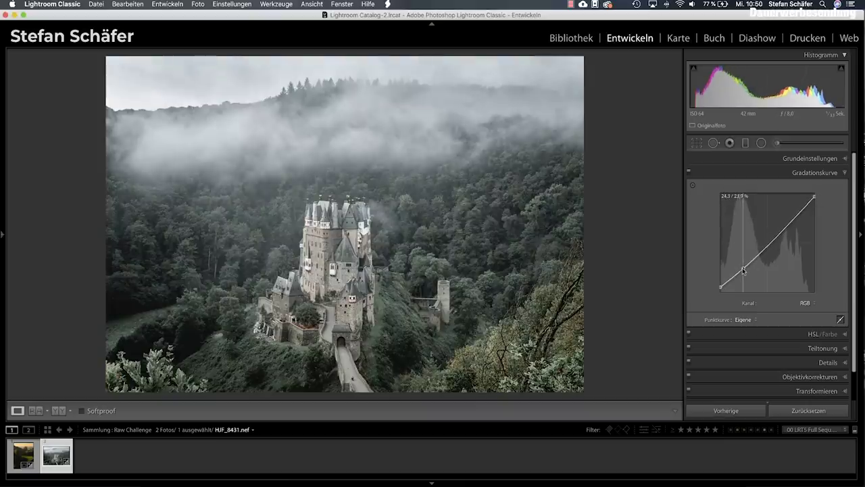
left_click_drag(793, 216, 793, 212)
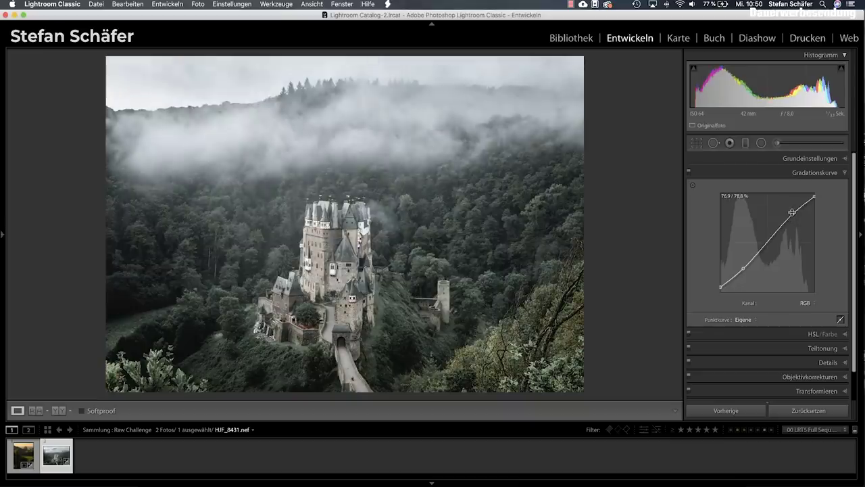
left_click(696, 143)
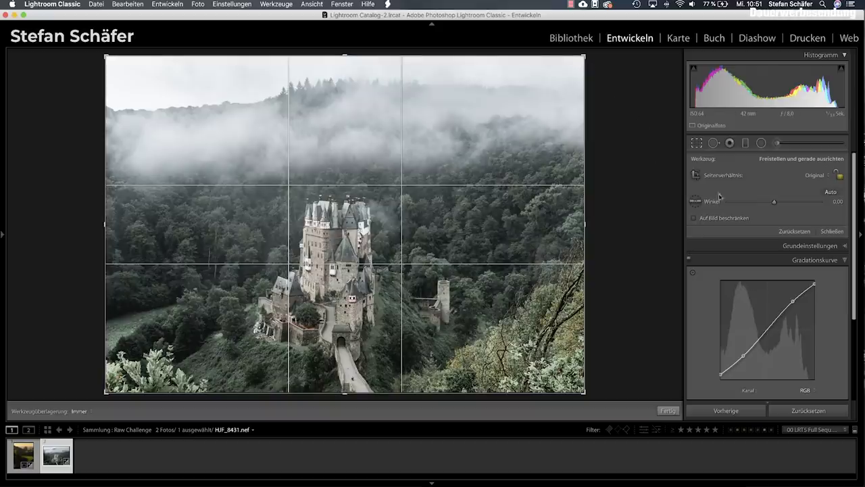
Crop to 4 x 5 / 8 x 10, shifting the photo right so the castle sits centred.
left_click(819, 175)
left_click(809, 196)
left_click_drag(458, 228, 498, 230)
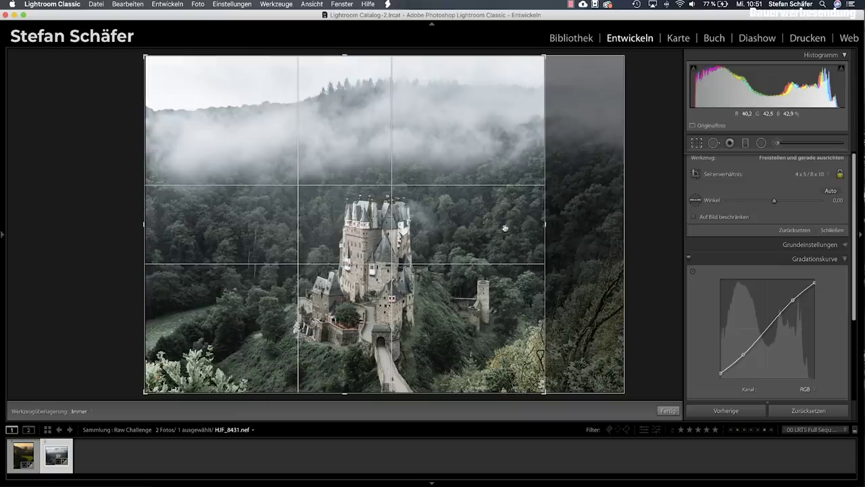
key("Return")
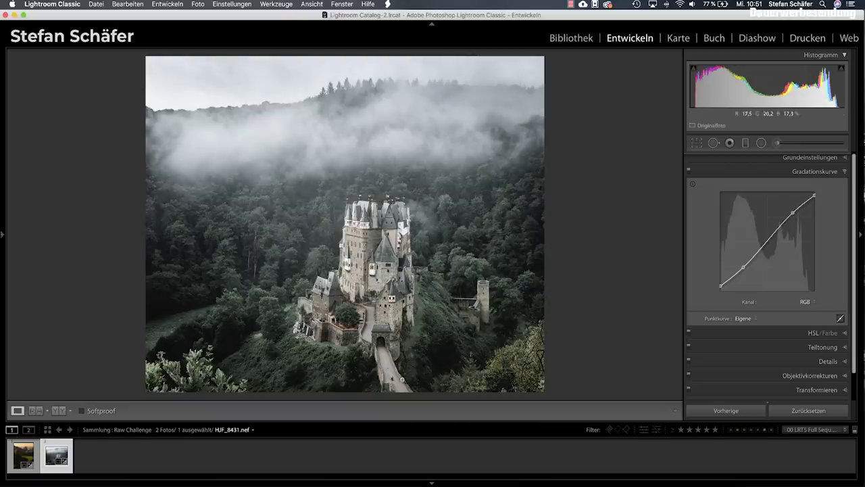
left_click(403, 380)
Clone out the motorcyclist on the bridge using clean road from further up.
left_click(713, 143)
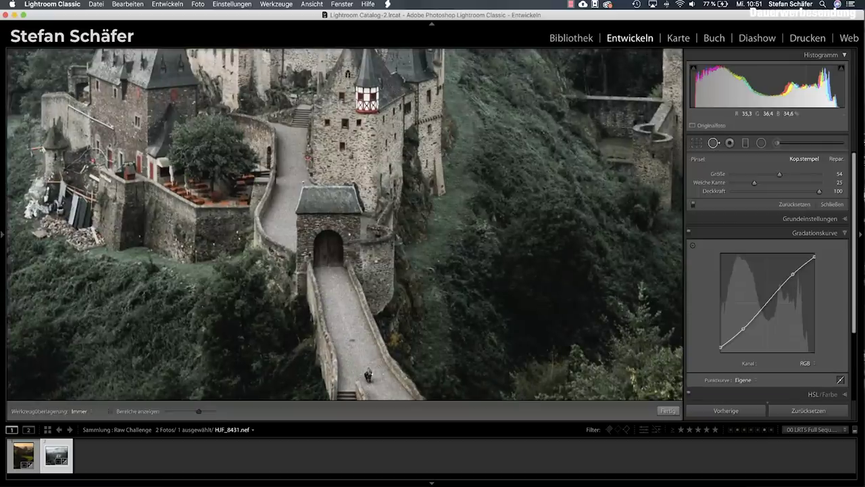
left_click(369, 374)
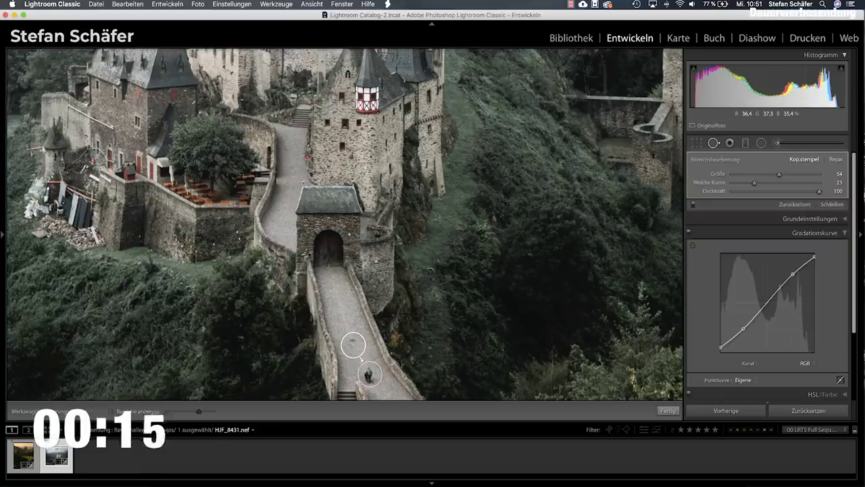
left_click_drag(349, 344, 347, 317)
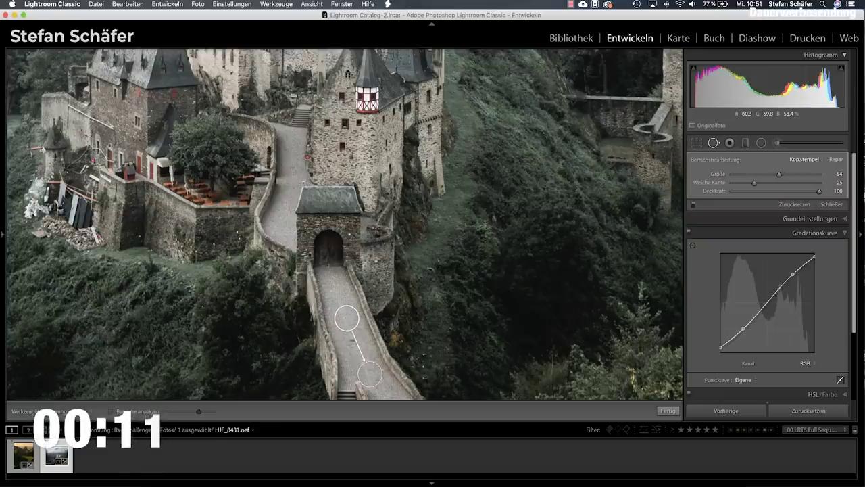
left_click(667, 411)
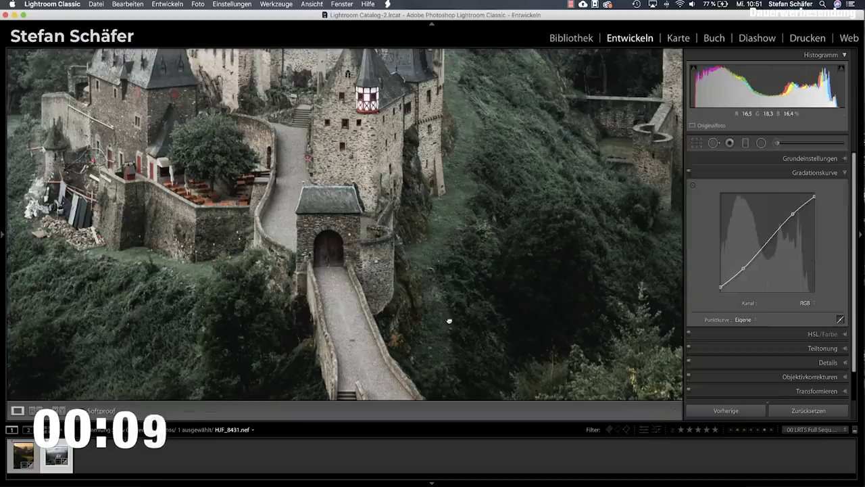
left_click(450, 320)
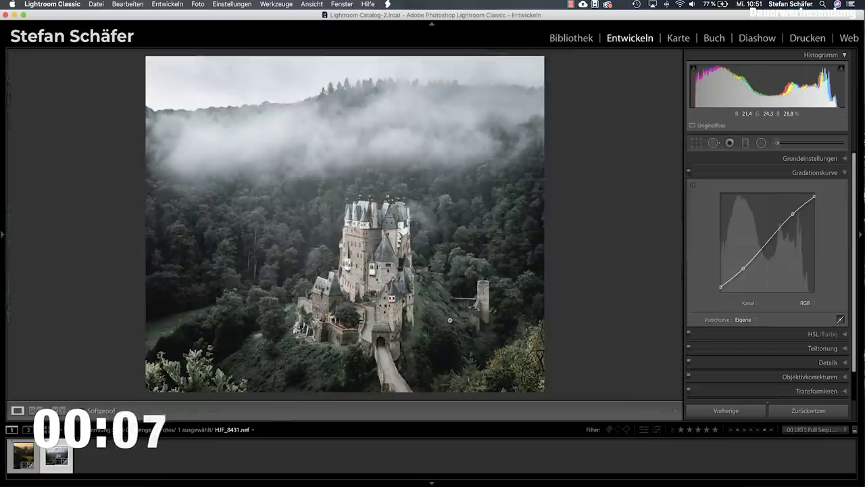
key("shift")
Draw a graduated filter across the castle photo with sliders reset and Contrast 100.
key("backslash")
key("backslash")
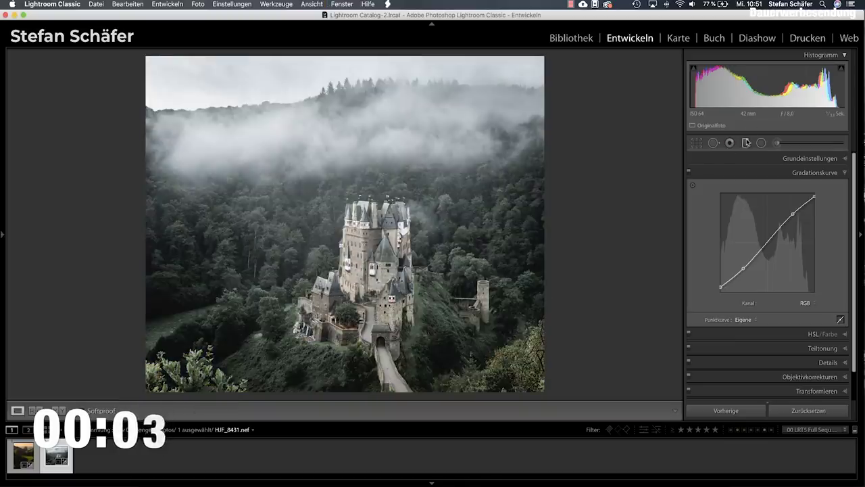
left_click(747, 142)
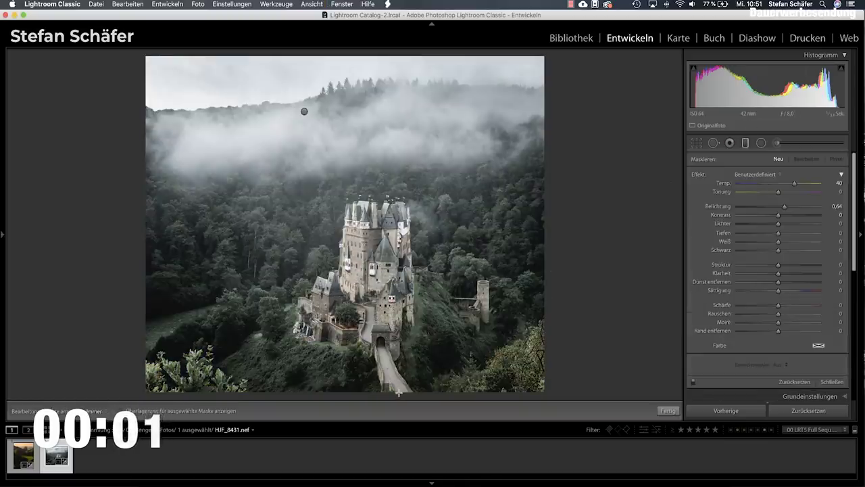
left_click_drag(398, 392, 398, 395)
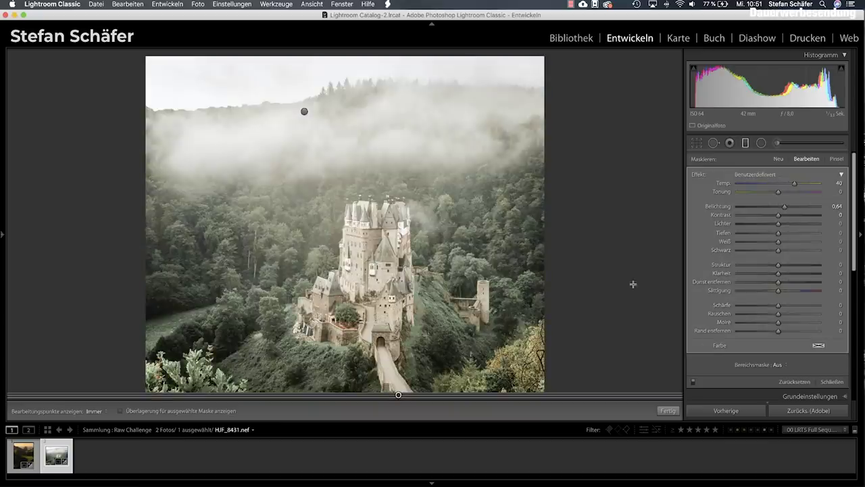
left_click(701, 176, "alt")
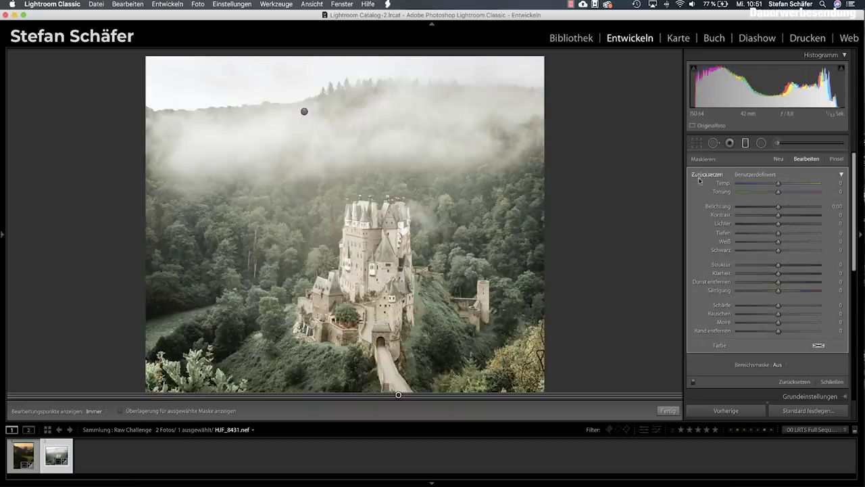
mouse_move(802, 220)
left_mouse_down()
mouse_move(819, 217)
mouse_move(782, 207)
left_mouse_up()
Limit the filter with a Luminance range mask of about 25/76, excluding the bright fog and sky.
left_click(782, 365)
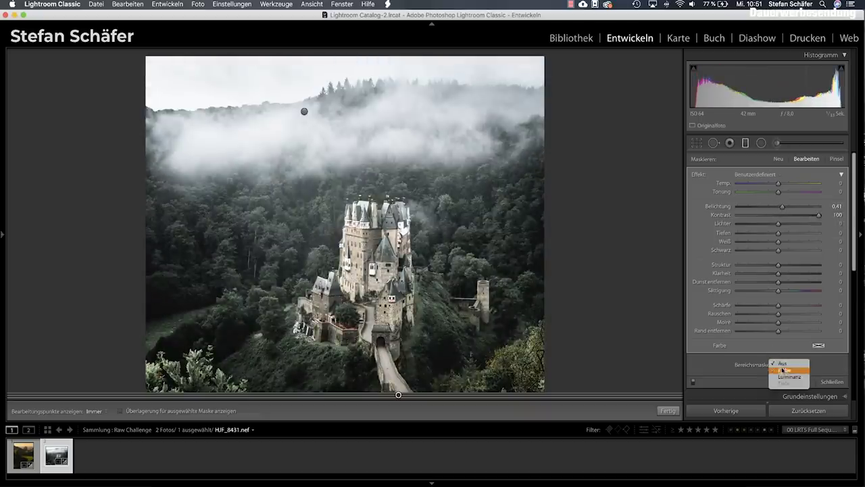
left_click(783, 378)
left_click_drag(737, 391, 758, 392)
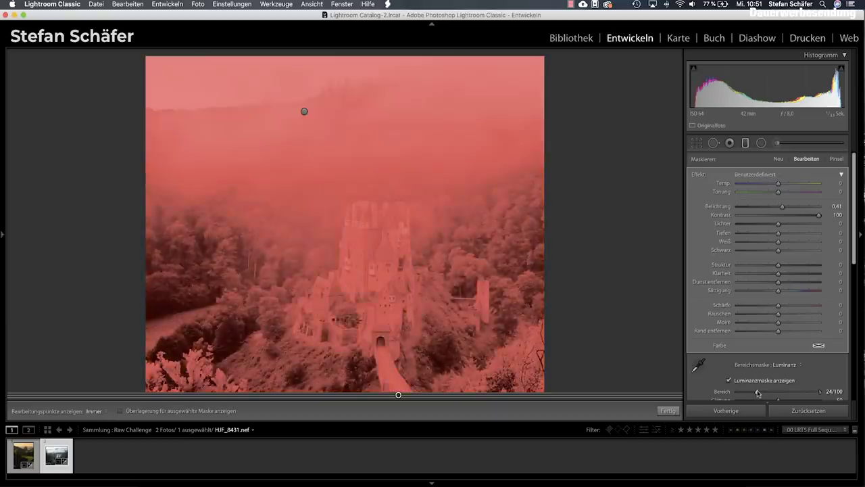
left_click_drag(818, 393, 800, 393)
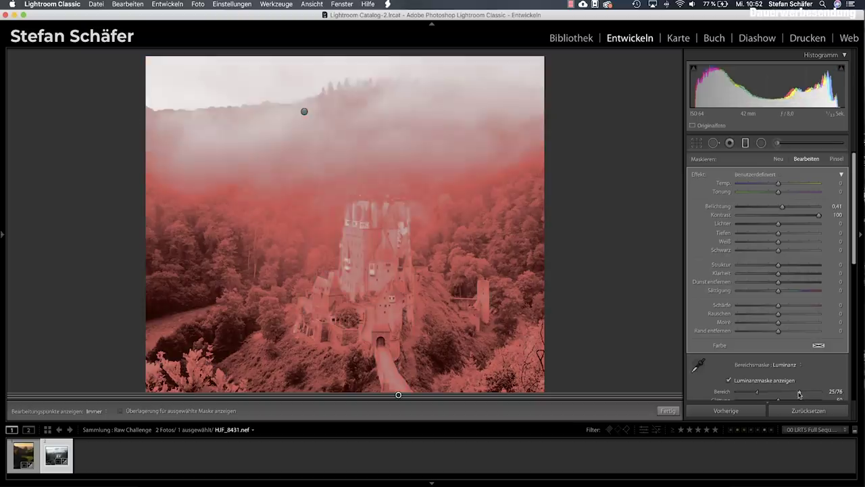
left_click(673, 411)
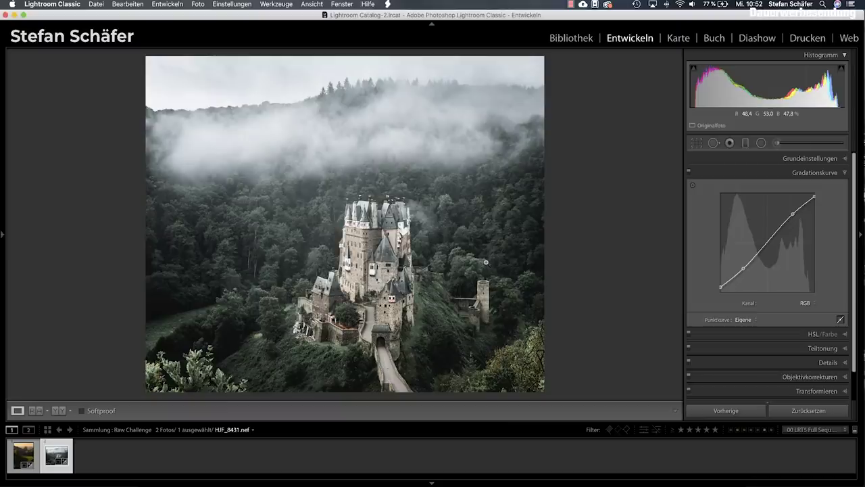
key("shift")
Toggle the castle's Before/After view, then switch to the hill landscape DSC_0040.NEF.
key("backslash")
key("backslash")
key("backslash")
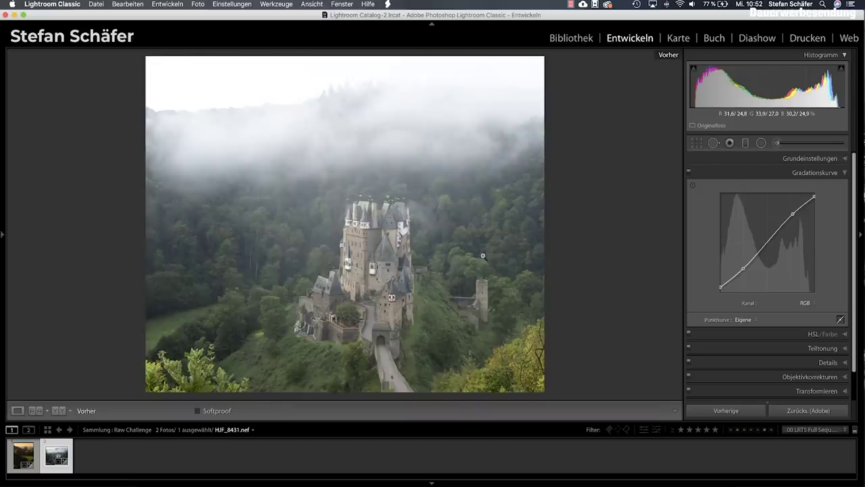
key("backslash")
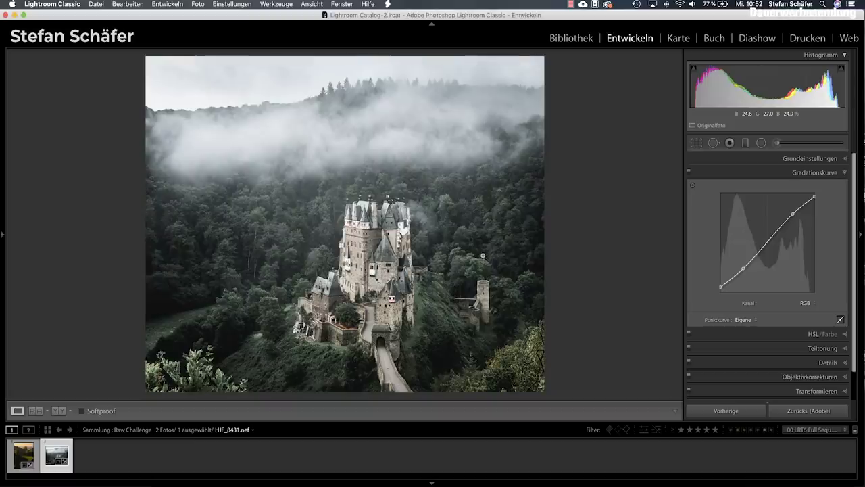
key("backslash")
key("backslash")
key("backslash")
key("backslash")
key("backslash")
key("backslash")
key("backslash")
key("backslash")
key("shift")
key("Left")
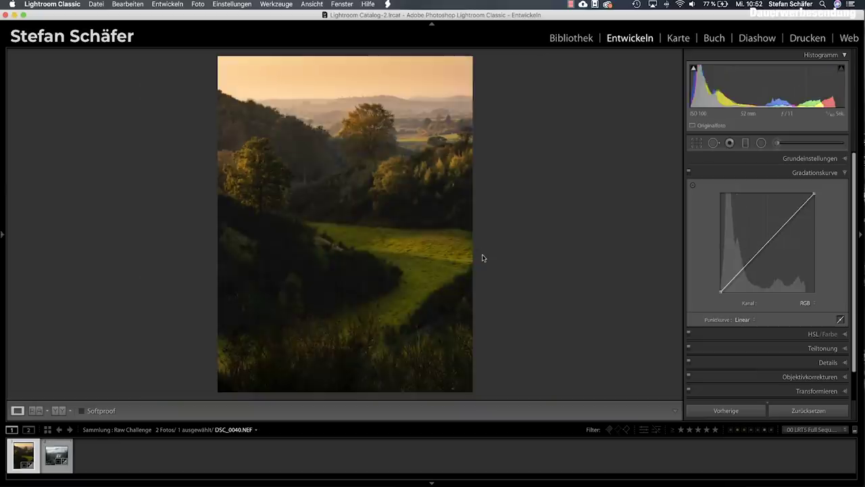
Give the landscape a -15 post-crop vignette and raise exposure to +0.85, then check Before/After.
scroll(802, 379, "down", 1)
left_click(819, 393)
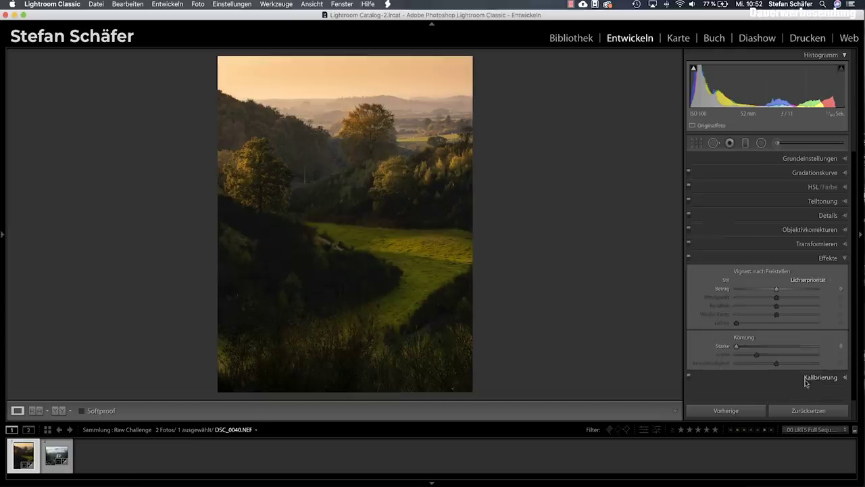
left_click_drag(776, 290, 771, 289)
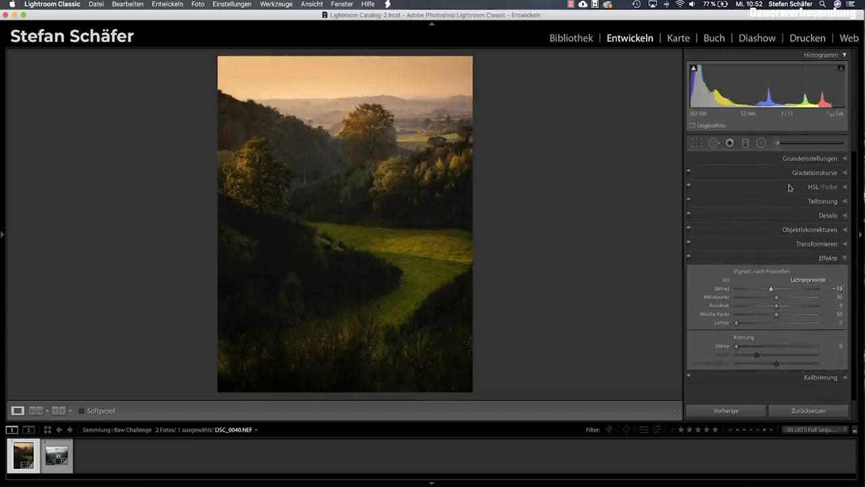
left_click(799, 159)
left_click_drag(780, 252, 782, 253)
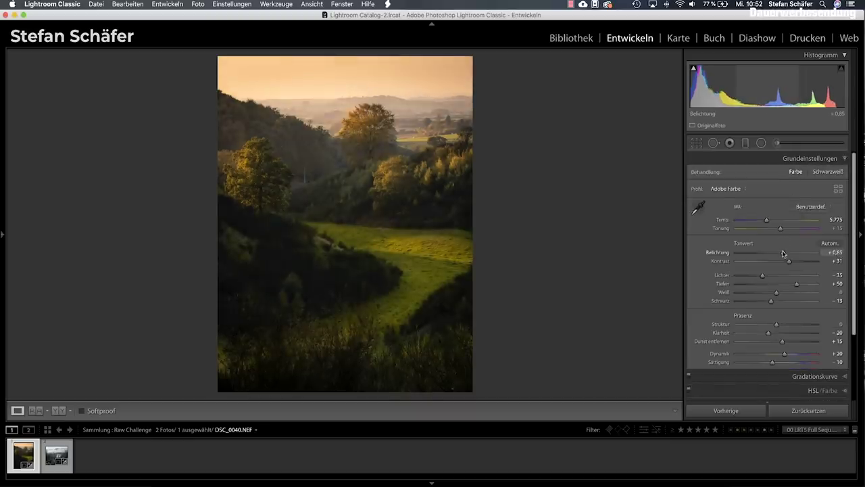
key("shift")
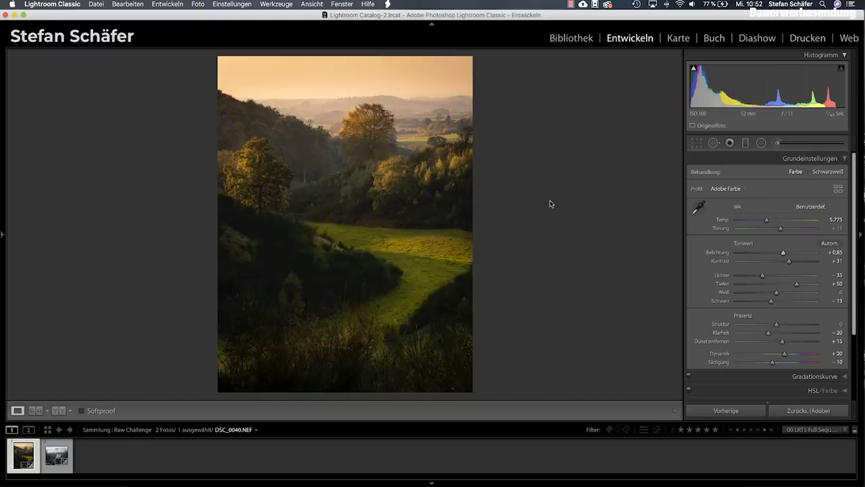
key("backslash")
key("backslash")
key("backslash")
Return to the castle photo HJF_8431.nef and view its unedited original.
key("backslash")
key("Right")
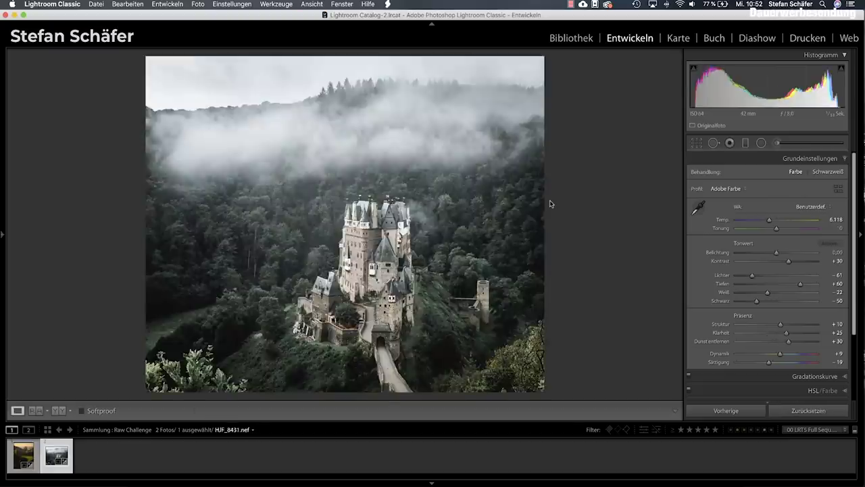
key("backslash")
key("backslash")
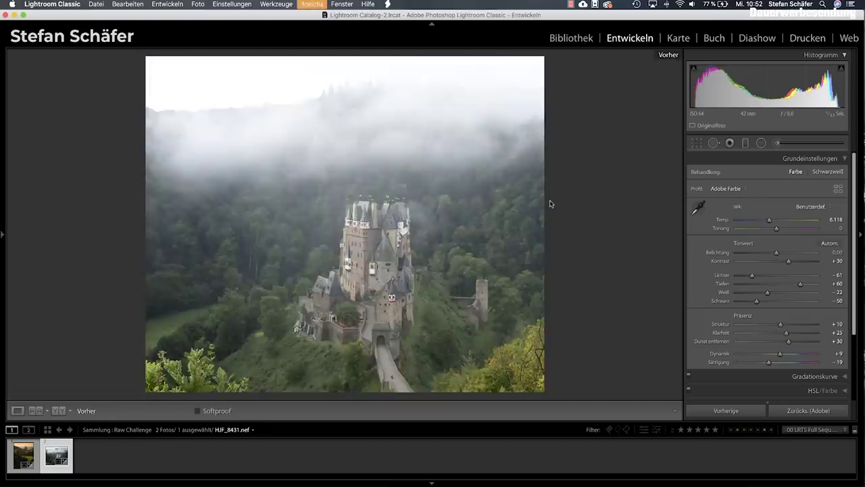
key("backslash")
key("backslash")
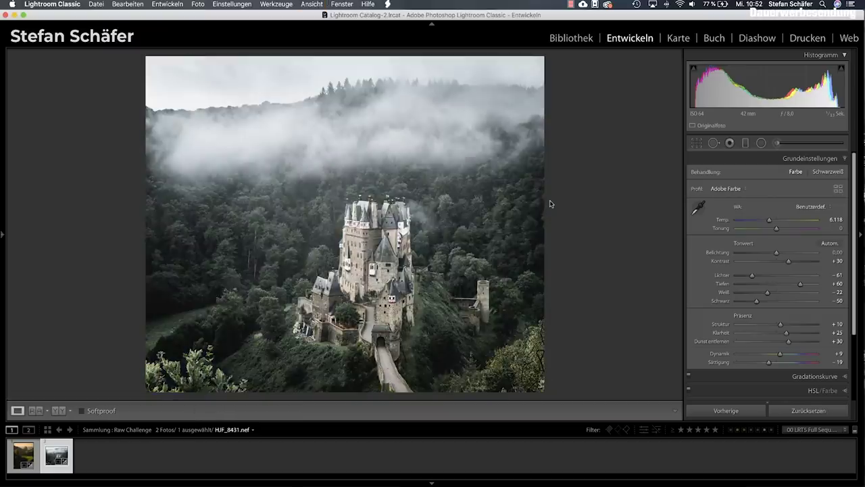